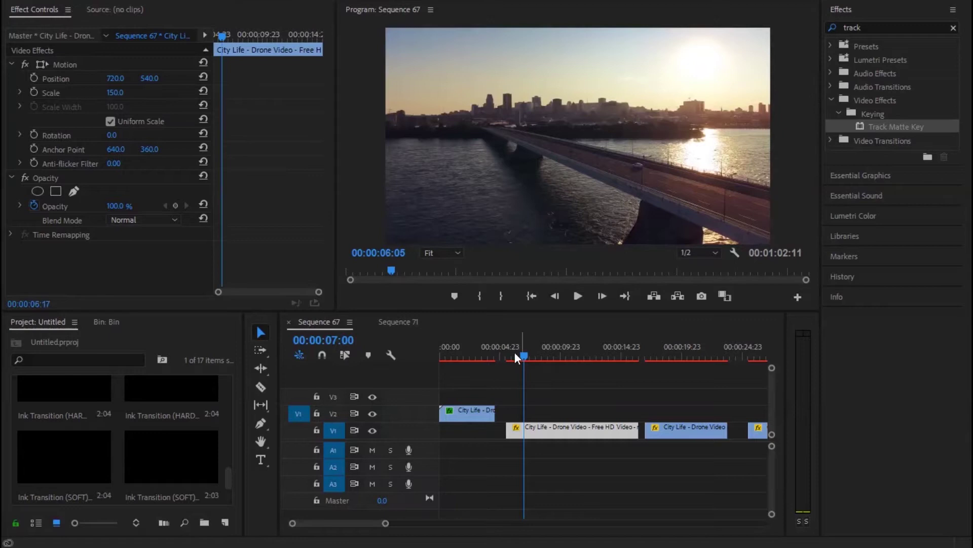
- Zoom the timeline in on Sequence 67's opening seconds and select the six ink transition files in File Explorer
{"action": "mouse_move", "coordinate": [515, 355]}
{"action": "left_mouse_down"}
{"action": "mouse_move", "coordinate": [479, 354]}
{"action": "mouse_move", "coordinate": [667, 383]}
{"action": "left_mouse_up"}
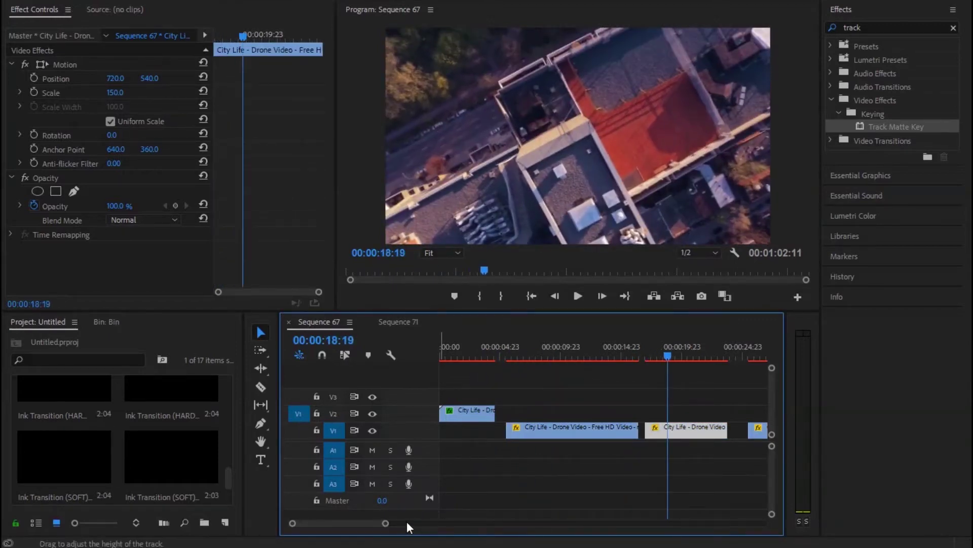
{"action": "left_click_drag", "start_coordinate": [387, 525], "coordinate": [439, 523]}
{"action": "mouse_move", "coordinate": [521, 356]}
{"action": "left_mouse_down"}
{"action": "mouse_move", "coordinate": [574, 366]}
{"action": "mouse_move", "coordinate": [451, 355]}
{"action": "left_mouse_up"}
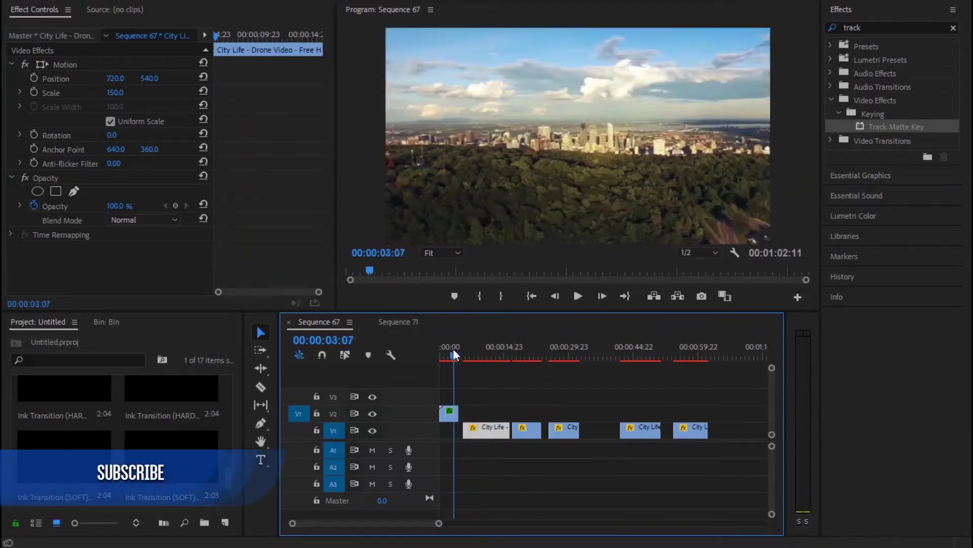
{"action": "left_click_drag", "start_coordinate": [437, 524], "coordinate": [402, 522]}
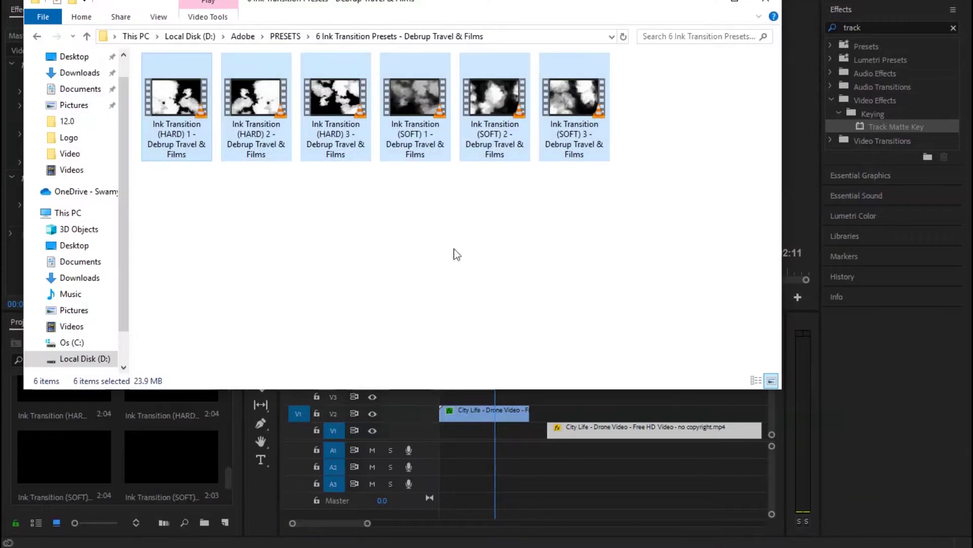
{"action": "left_click_drag", "start_coordinate": [654, 231], "coordinate": [191, 110]}
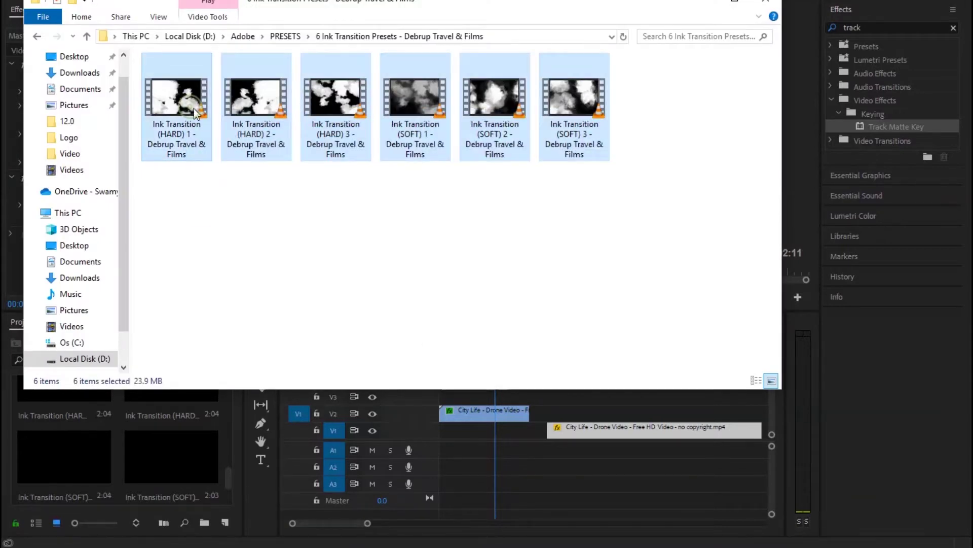
- Back in Premiere, drag an Ink Transition (HARD) clip onto V3 above the first drone clip's end
{"action": "left_click", "coordinate": [172, 482]}
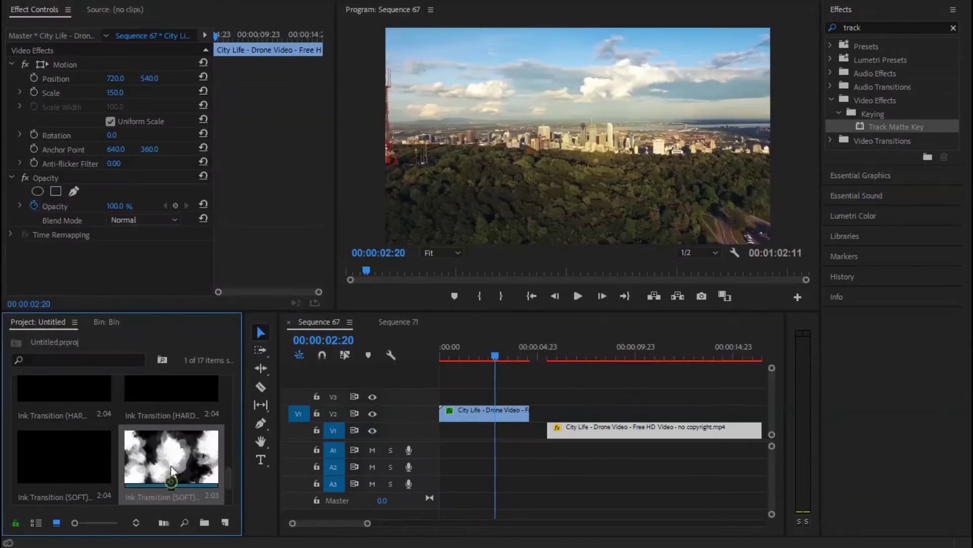
{"action": "left_click", "coordinate": [144, 391]}
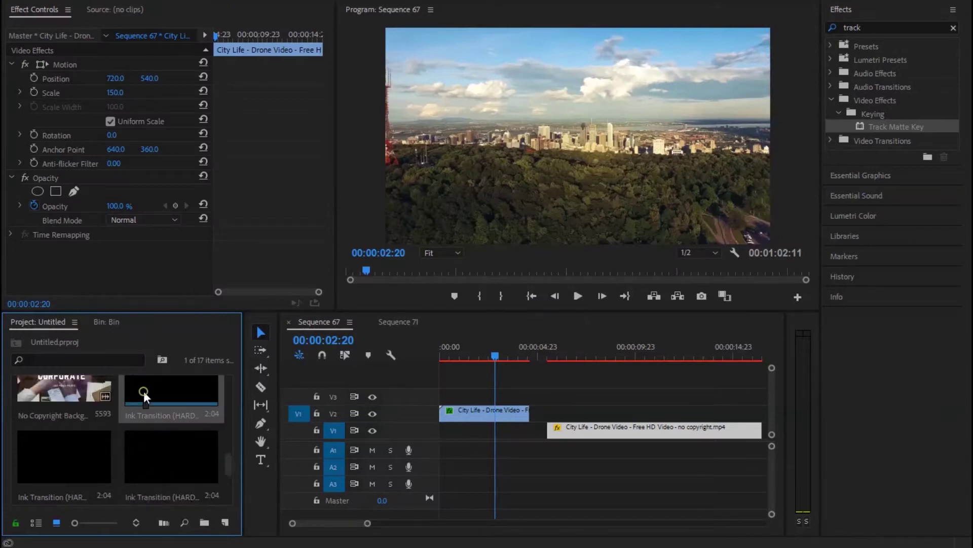
{"action": "scroll", "coordinate": [184, 412], "scroll_direction": "up", "scroll_amount": 2}
{"action": "scroll", "coordinate": [177, 414], "scroll_direction": "down", "scroll_amount": 1}
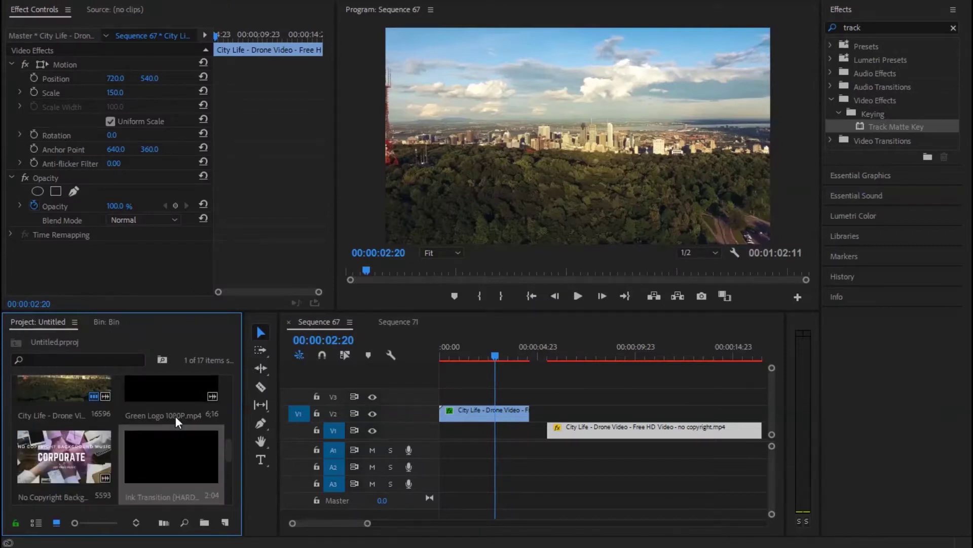
{"action": "mouse_move", "coordinate": [168, 479]}
{"action": "left_mouse_down"}
{"action": "mouse_move", "coordinate": [512, 409]}
{"action": "mouse_move", "coordinate": [490, 400]}
{"action": "left_mouse_up"}
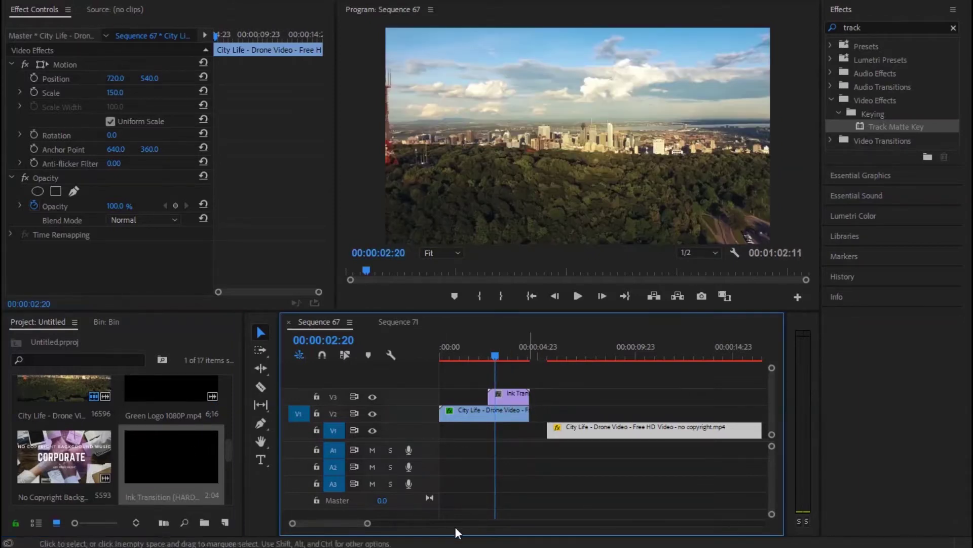
- Slide the second City Life clip on V1 left so it starts under the Ink Transition (HARD) clip
{"action": "mouse_move", "coordinate": [367, 522]}
{"action": "left_mouse_down"}
{"action": "mouse_move", "coordinate": [310, 523]}
{"action": "mouse_move", "coordinate": [331, 529]}
{"action": "left_mouse_up"}
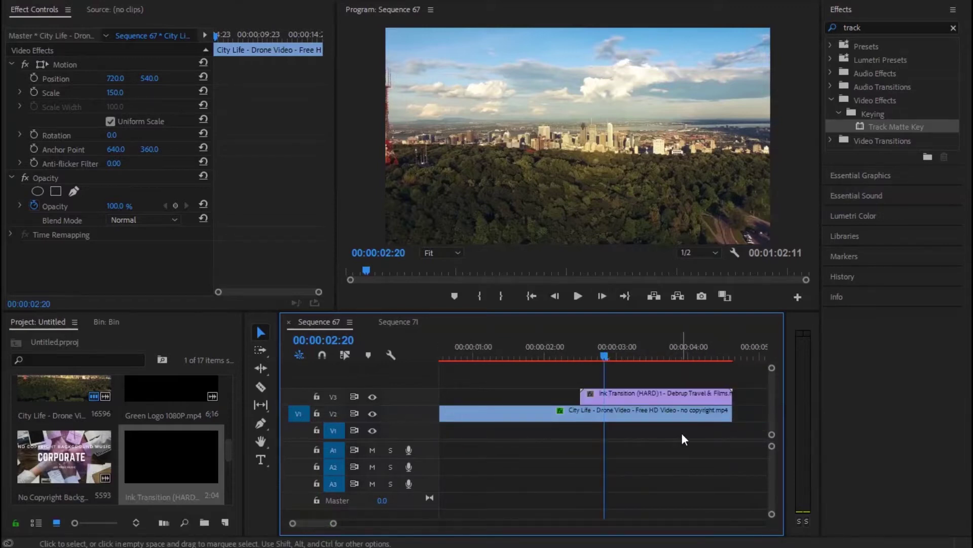
{"action": "left_click", "coordinate": [681, 436]}
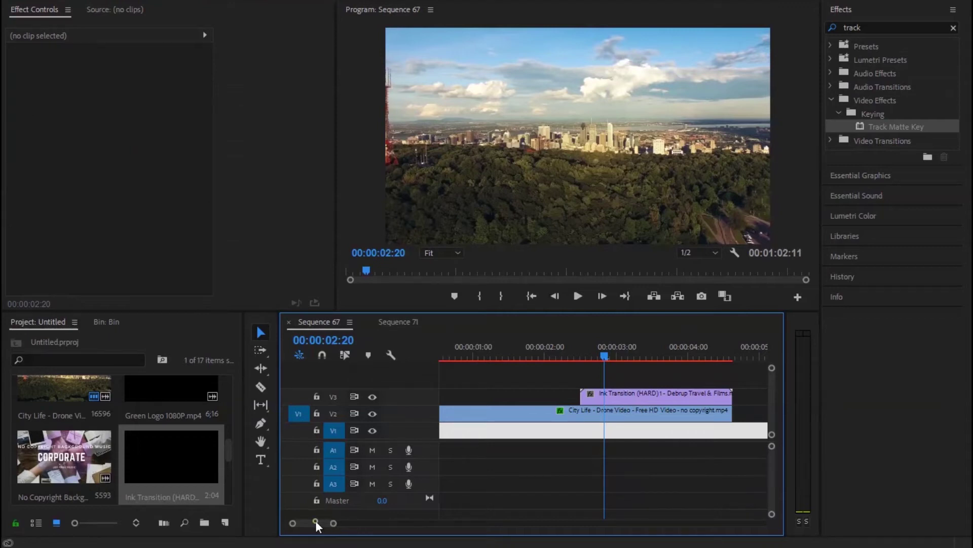
{"action": "scroll", "coordinate": [320, 523], "scroll_direction": "down", "scroll_amount": 4}
{"action": "scroll", "coordinate": [320, 523], "scroll_direction": "down", "scroll_amount": 2}
{"action": "scroll", "coordinate": [318, 523], "scroll_direction": "down", "scroll_amount": 2}
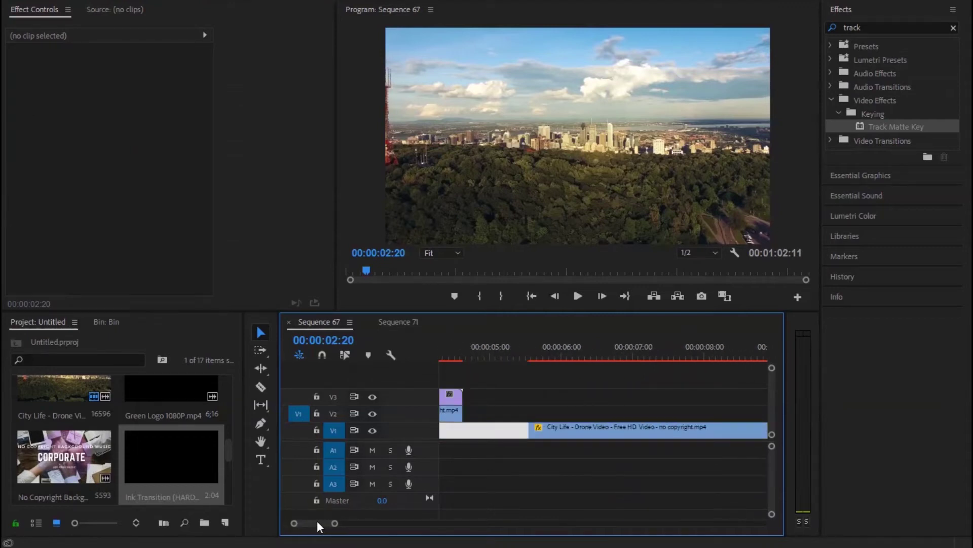
{"action": "left_click_drag", "start_coordinate": [539, 439], "coordinate": [481, 440]}
{"action": "scroll", "coordinate": [316, 524], "scroll_direction": "up", "scroll_amount": 4}
{"action": "scroll", "coordinate": [315, 524], "scroll_direction": "up", "scroll_amount": 3}
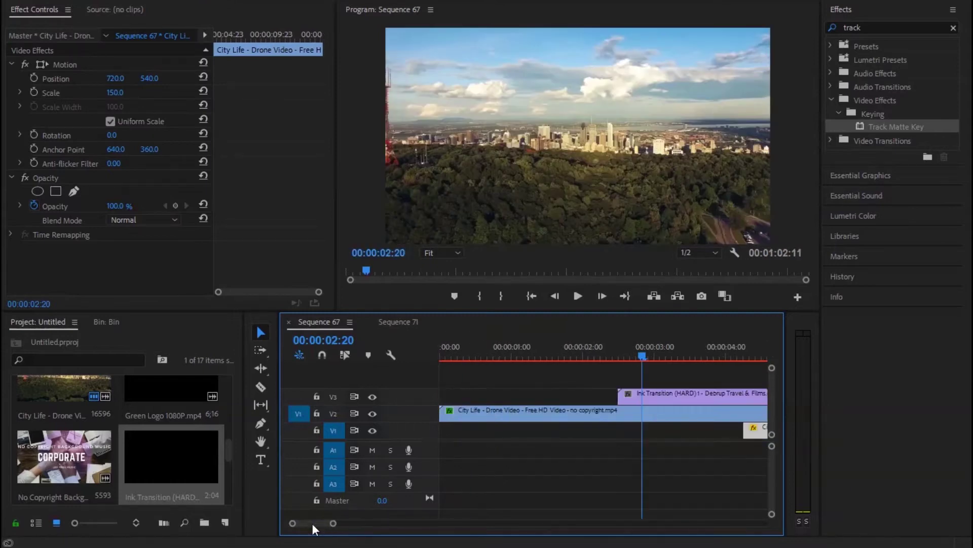
{"action": "left_click_drag", "start_coordinate": [757, 437], "coordinate": [634, 434]}
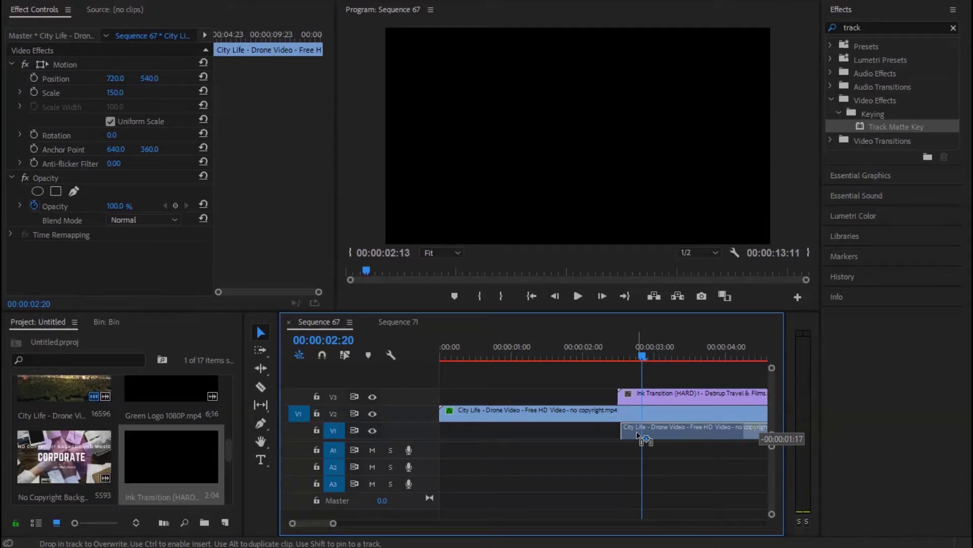
{"action": "left_click_drag", "start_coordinate": [636, 435], "coordinate": [635, 432]}
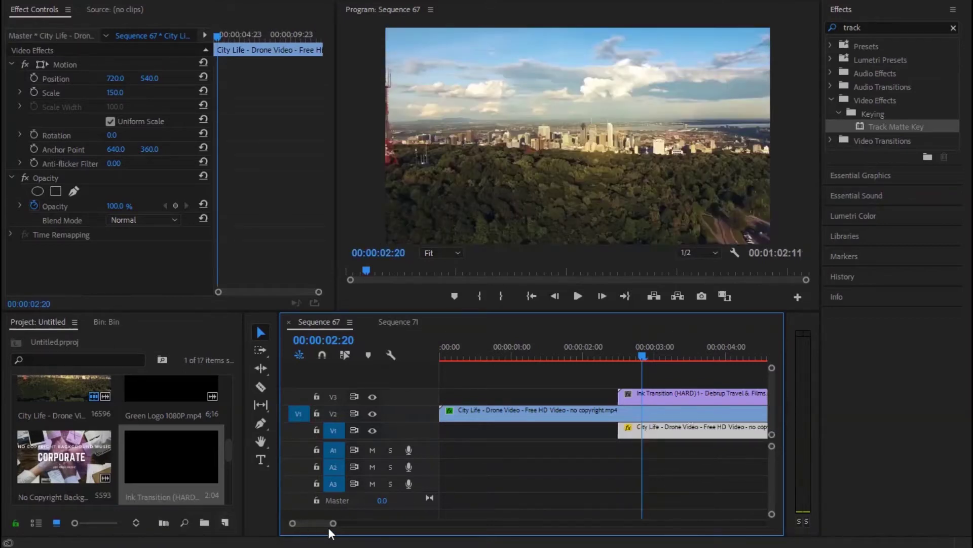
{"action": "left_click_drag", "start_coordinate": [334, 520], "coordinate": [370, 523]}
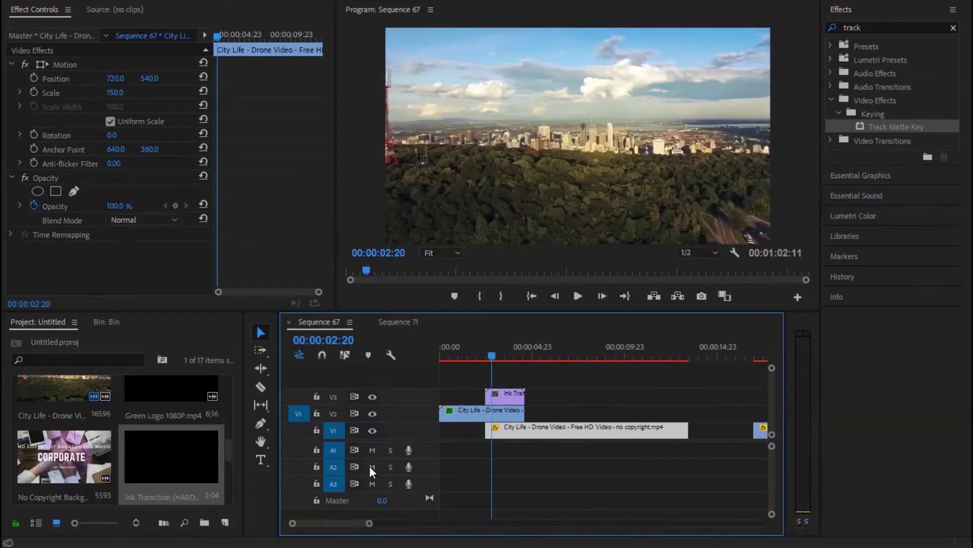
- Apply Track Matte Key to the V2 drone clip with Matte Video 3 and Composite Using Matte Luma
{"action": "left_click", "coordinate": [914, 23]}
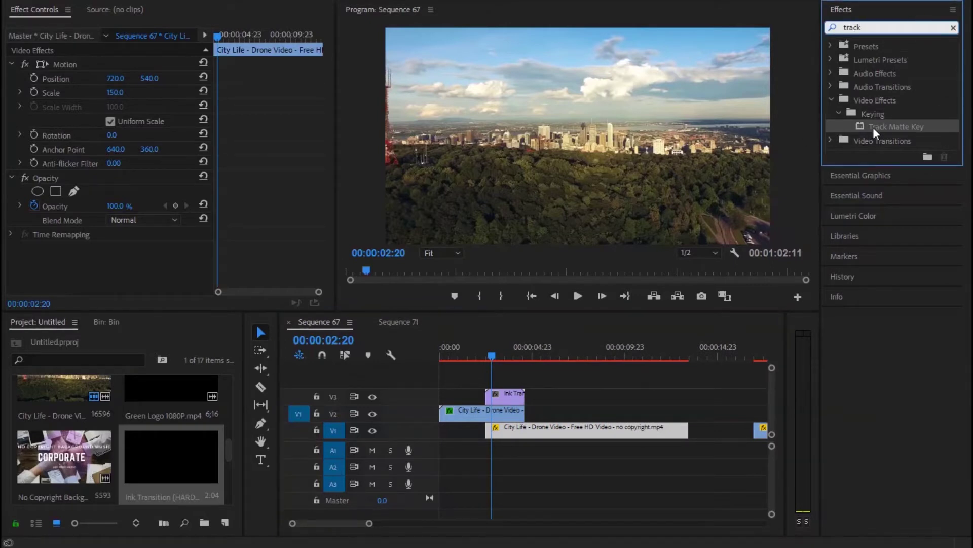
{"action": "mouse_move", "coordinate": [873, 126]}
{"action": "left_mouse_down"}
{"action": "mouse_move", "coordinate": [515, 395]}
{"action": "mouse_move", "coordinate": [506, 413]}
{"action": "left_mouse_up"}
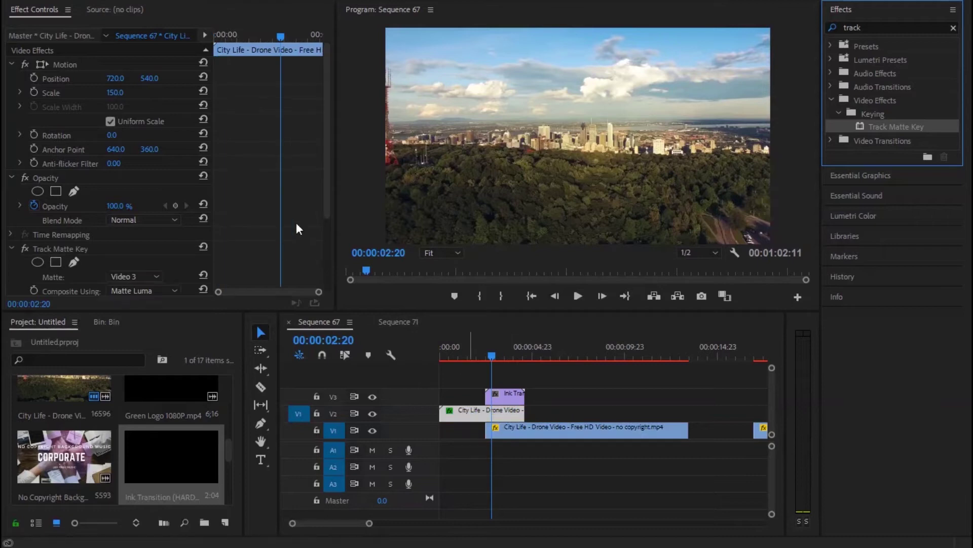
{"action": "left_click_drag", "start_coordinate": [327, 186], "coordinate": [323, 265]}
{"action": "left_click", "coordinate": [133, 245]}
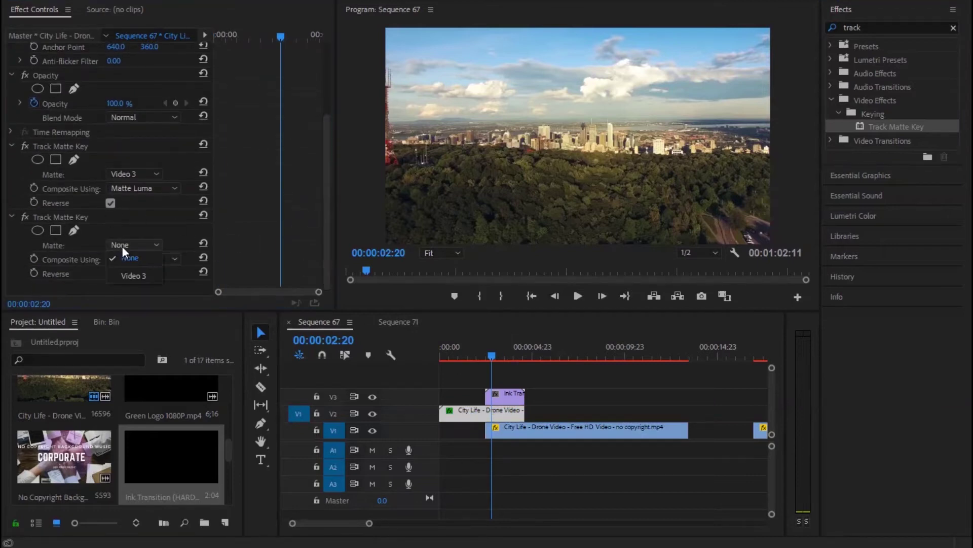
{"action": "left_click", "coordinate": [123, 272]}
{"action": "left_click", "coordinate": [132, 260]}
{"action": "left_click", "coordinate": [130, 287]}
- Preview the transition, tick Reverse on the second matte key, and play it back again
{"action": "left_click_drag", "start_coordinate": [491, 360], "coordinate": [442, 357]}
{"action": "key", "text": "space"}
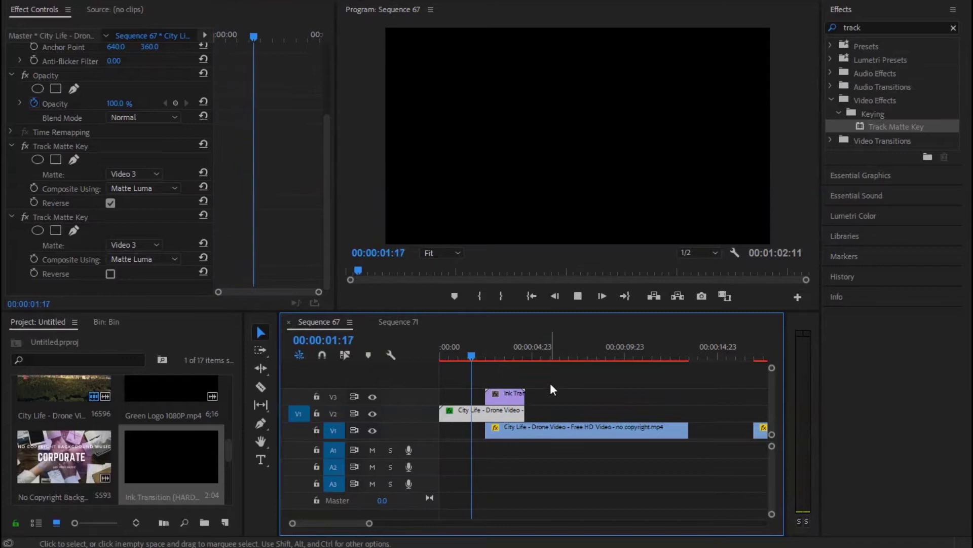
{"action": "left_click", "coordinate": [554, 296]}
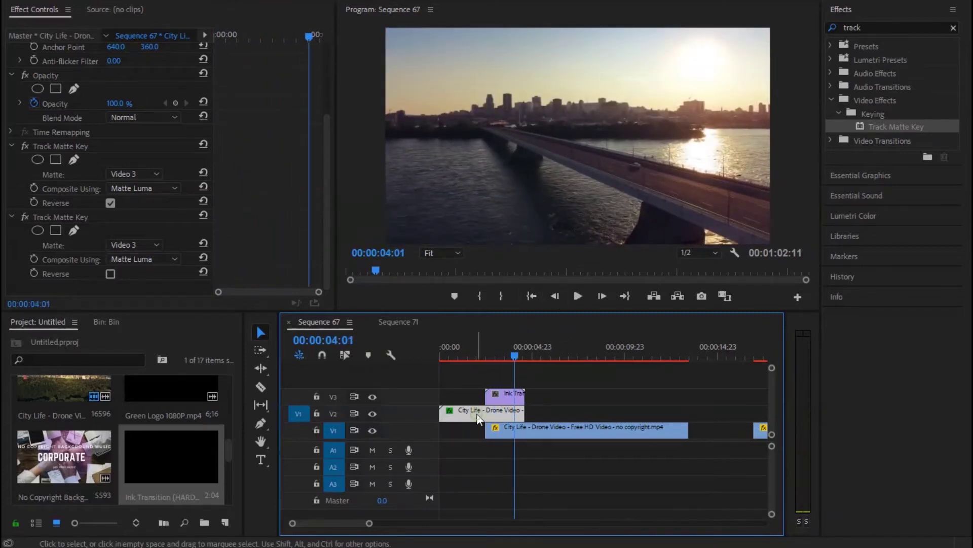
{"action": "left_click", "coordinate": [110, 273]}
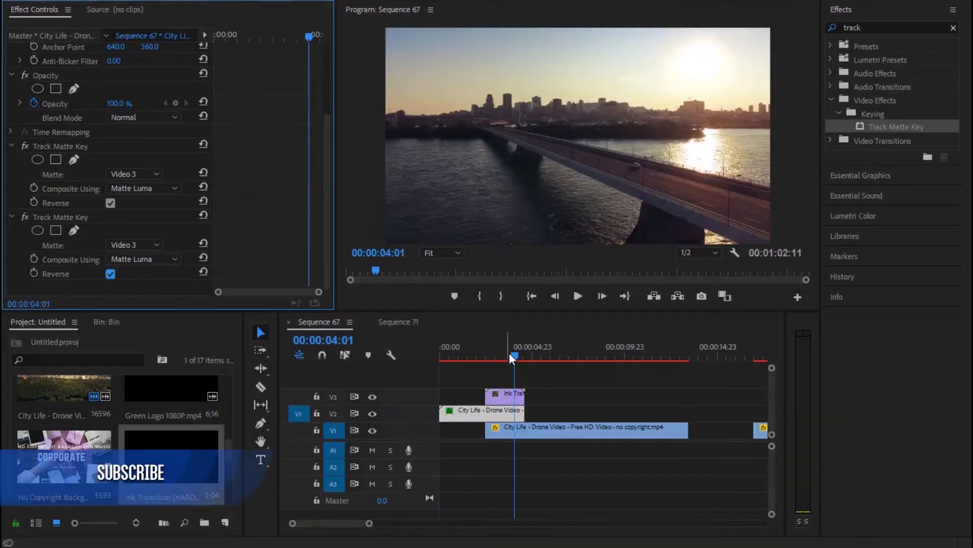
{"action": "left_click_drag", "start_coordinate": [509, 352], "coordinate": [417, 354]}
{"action": "key", "text": "space"}
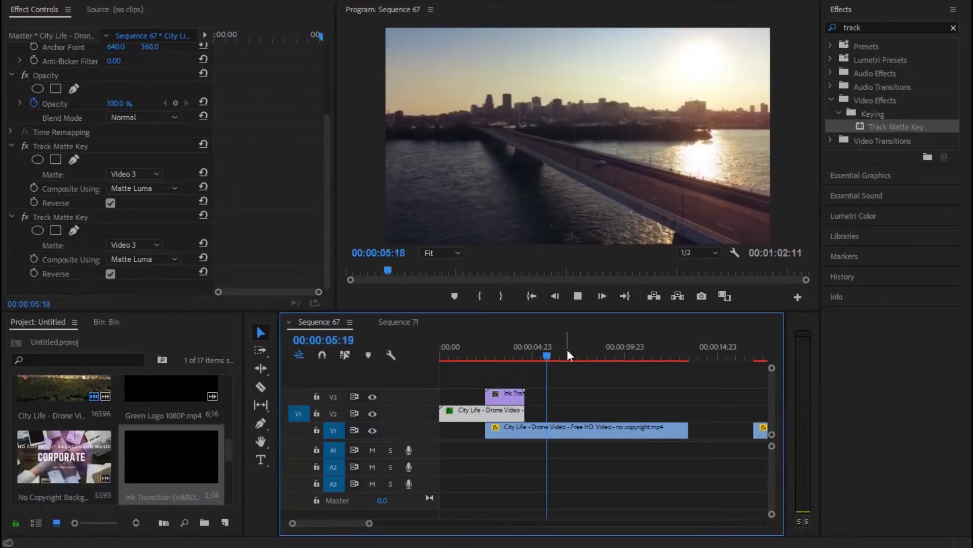
- Add a second Ink Transition clip to V3 and preview the ink shapes
{"action": "left_click", "coordinate": [578, 426]}
{"action": "scroll", "coordinate": [205, 449], "scroll_direction": "down", "scroll_amount": 2}
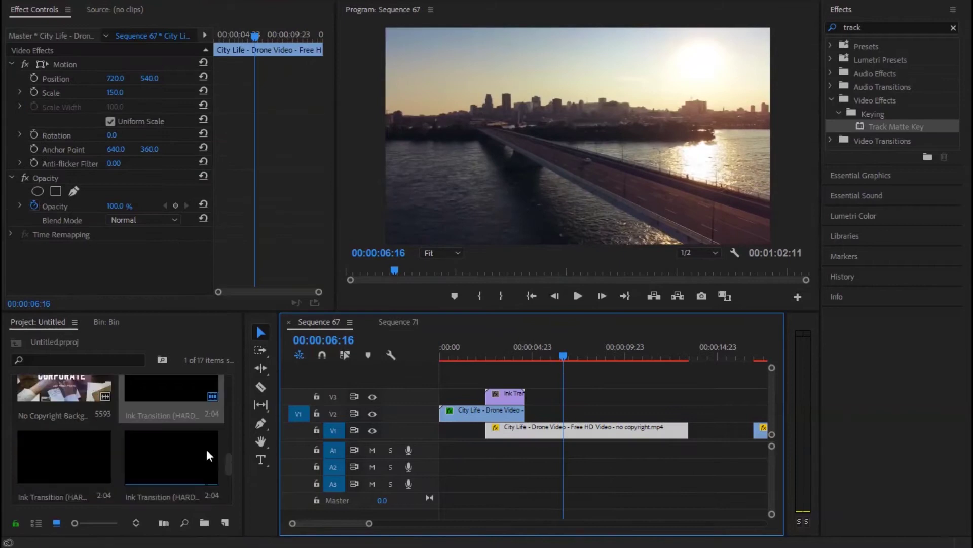
{"action": "mouse_move", "coordinate": [69, 458]}
{"action": "left_mouse_down"}
{"action": "mouse_move", "coordinate": [387, 459]}
{"action": "mouse_move", "coordinate": [548, 416]}
{"action": "mouse_move", "coordinate": [558, 401]}
{"action": "left_mouse_up"}
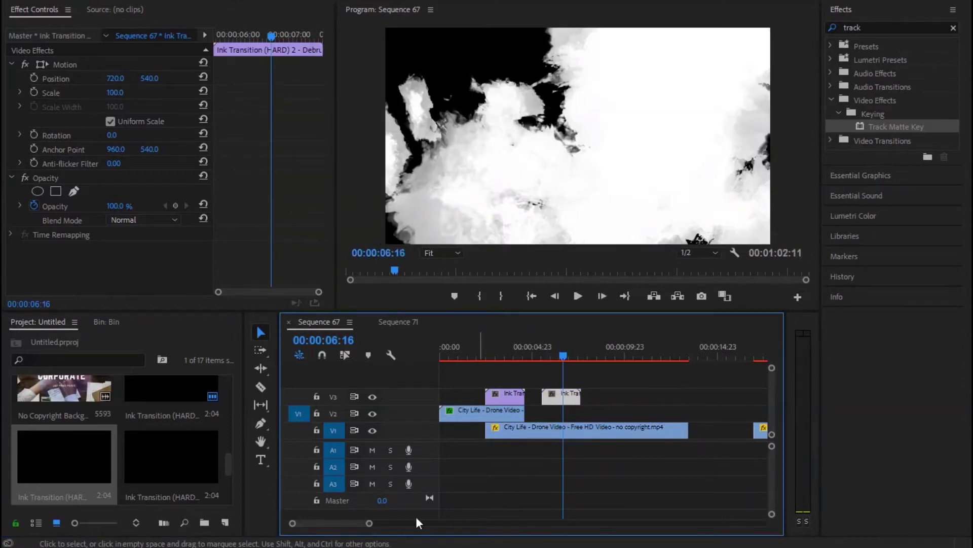
{"action": "left_click_drag", "start_coordinate": [559, 357], "coordinate": [530, 360]}
{"action": "key", "text": "space"}
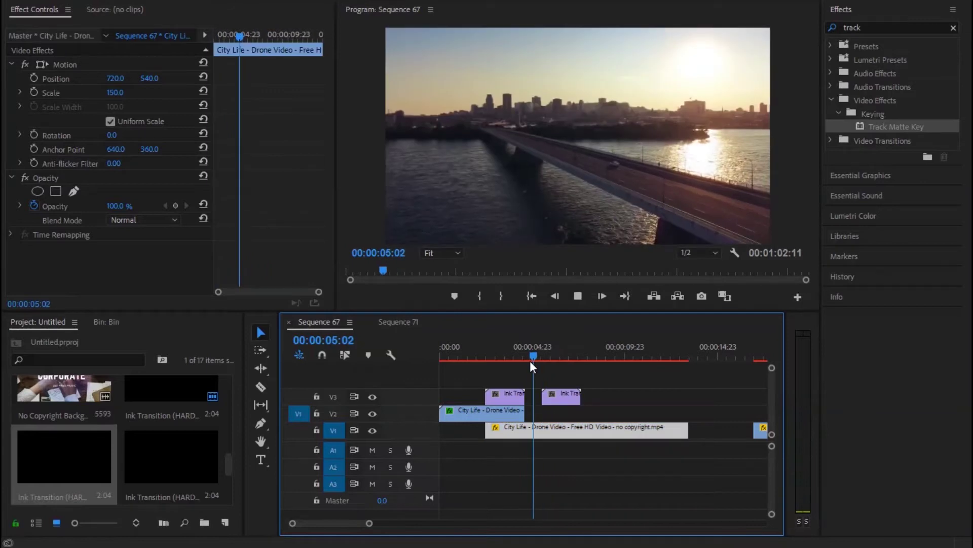
{"action": "key", "text": "space"}
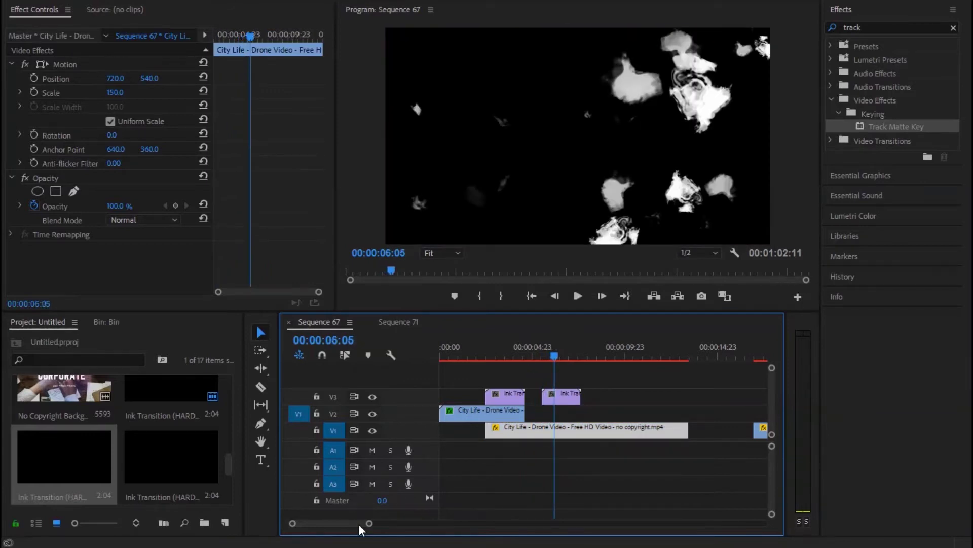
- Split the V1 drone clip with Ctrl+K at the second ink clip's start, 05:13
{"action": "left_click_drag", "start_coordinate": [368, 528], "coordinate": [381, 527]}
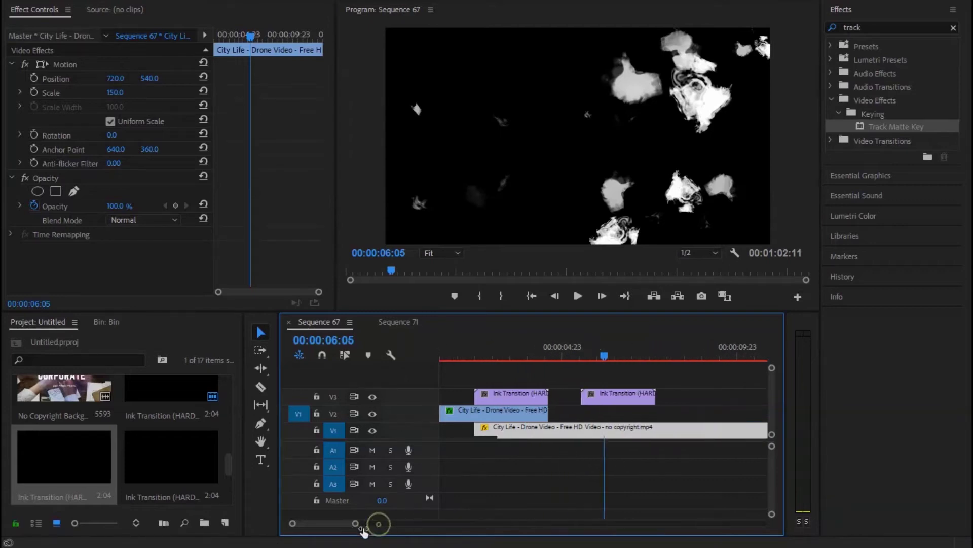
{"action": "left_click_drag", "start_coordinate": [381, 528], "coordinate": [344, 523]}
{"action": "left_click", "coordinate": [601, 359]}
{"action": "left_click_drag", "start_coordinate": [598, 358], "coordinate": [573, 359]}
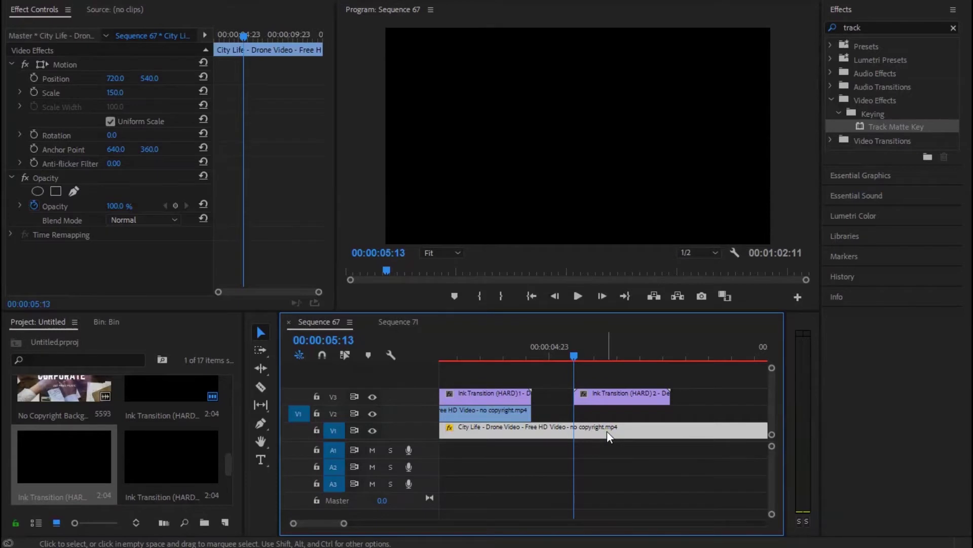
{"action": "key", "text": "ctrl+k"}
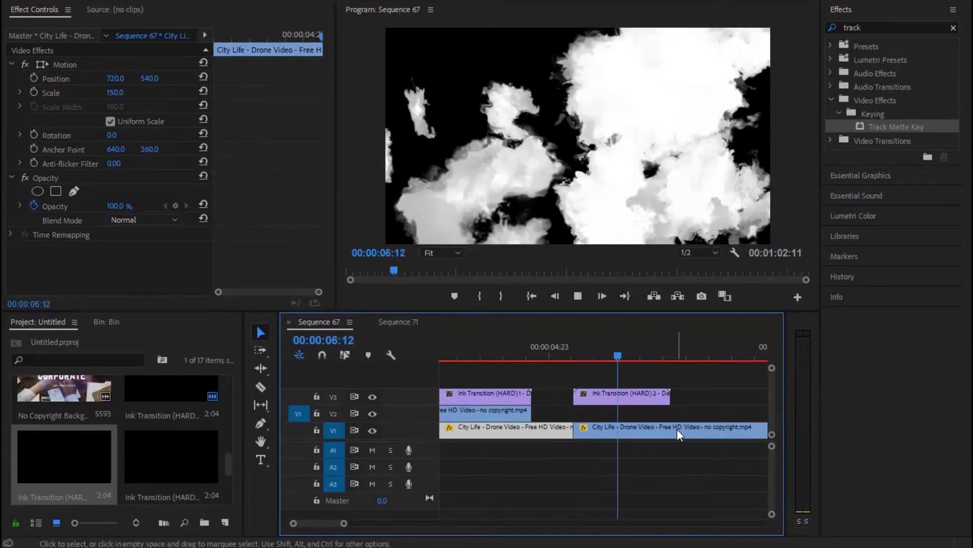
- Split V1 again at the transition's end, 07:16, and lift the middle piece onto V2
{"action": "left_click", "coordinate": [677, 428]}
{"action": "key", "text": "space"}
{"action": "key", "text": "Left"}
{"action": "key", "text": "Left"}
{"action": "key", "text": "Left"}
{"action": "key", "text": "Left"}
{"action": "key", "text": "Left"}
{"action": "key", "text": "Left"}
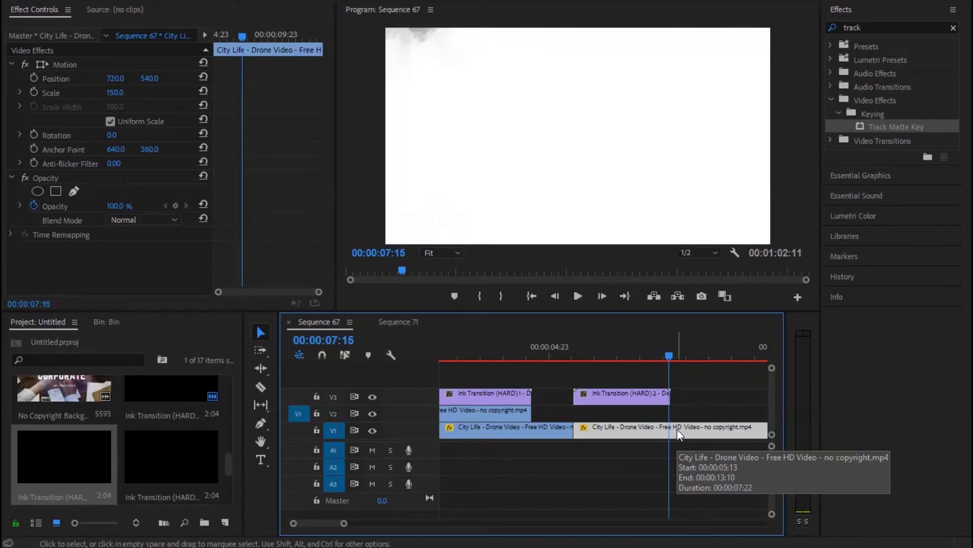
{"action": "key", "text": "Right"}
{"action": "key", "text": "ctrl+k"}
{"action": "left_click", "coordinate": [690, 435]}
{"action": "left_click_drag", "start_coordinate": [689, 430], "coordinate": [628, 418]}
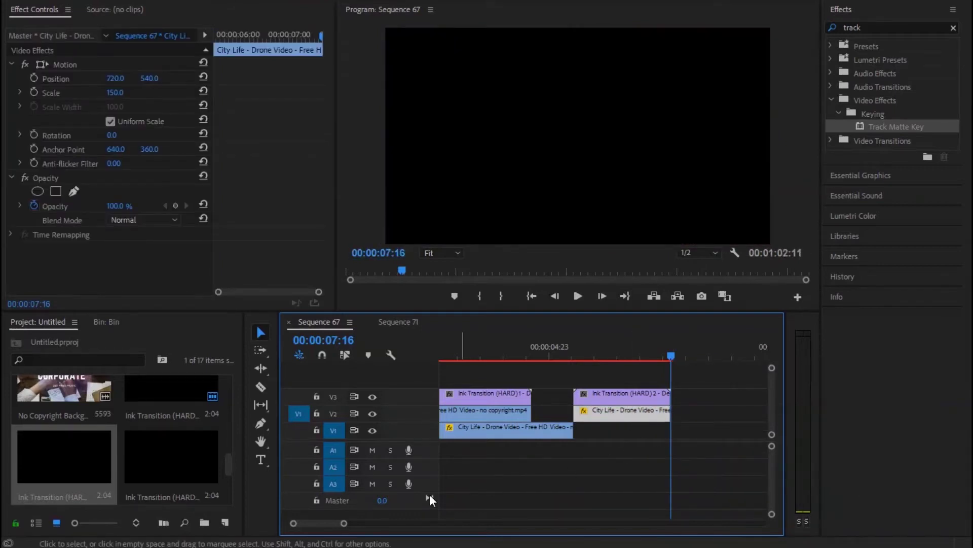
- Ripple delete the empty gap left on V1
{"action": "left_click_drag", "start_coordinate": [344, 523], "coordinate": [376, 523]}
{"action": "key", "text": "Down"}
{"action": "left_click", "coordinate": [543, 431]}
{"action": "right_click", "coordinate": [543, 431]}
{"action": "left_click", "coordinate": [558, 440]}
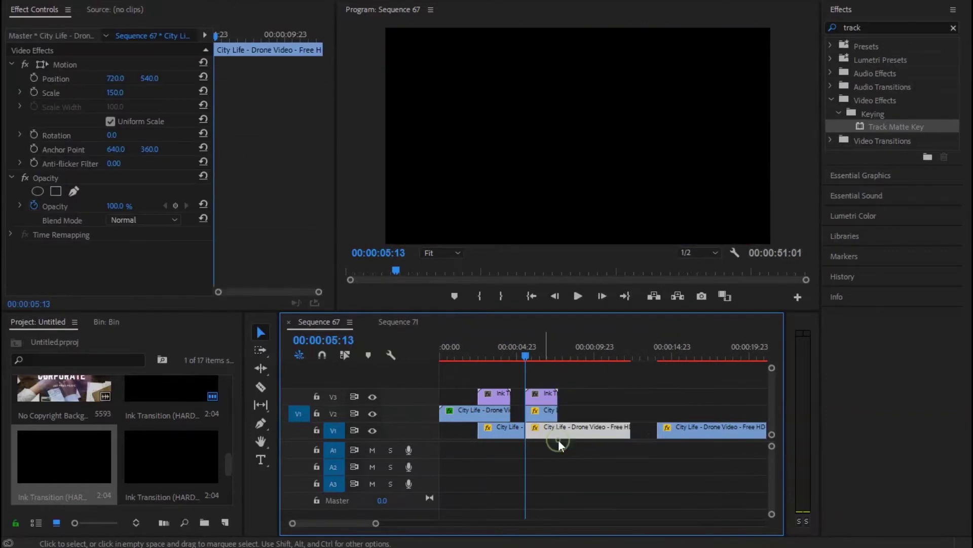
- Apply Track Matte Key to the new V2 clip using Video 3 and Matte Luma
{"action": "mouse_move", "coordinate": [867, 125]}
{"action": "left_mouse_down"}
{"action": "mouse_move", "coordinate": [558, 385]}
{"action": "mouse_move", "coordinate": [543, 410]}
{"action": "left_mouse_up"}
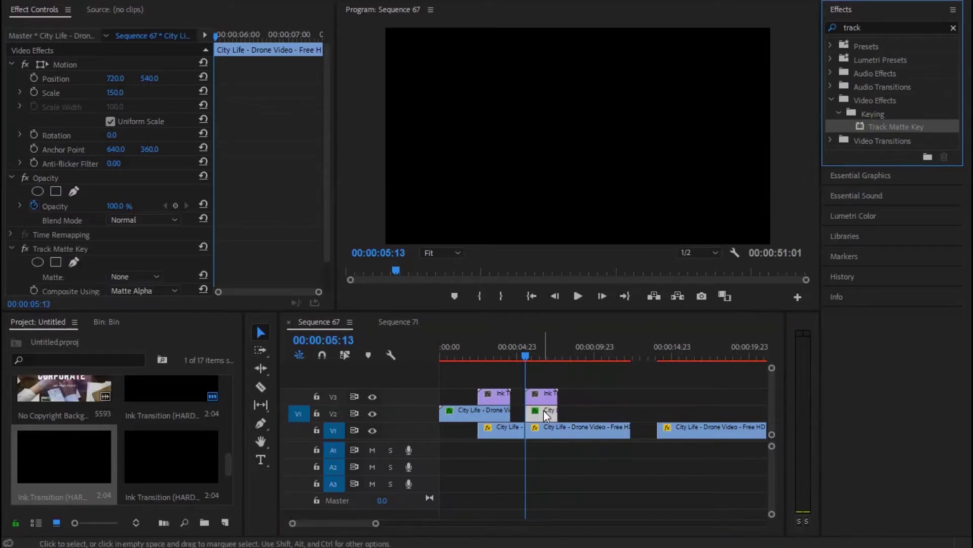
{"action": "scroll", "coordinate": [320, 231], "scroll_direction": "down", "scroll_amount": 1}
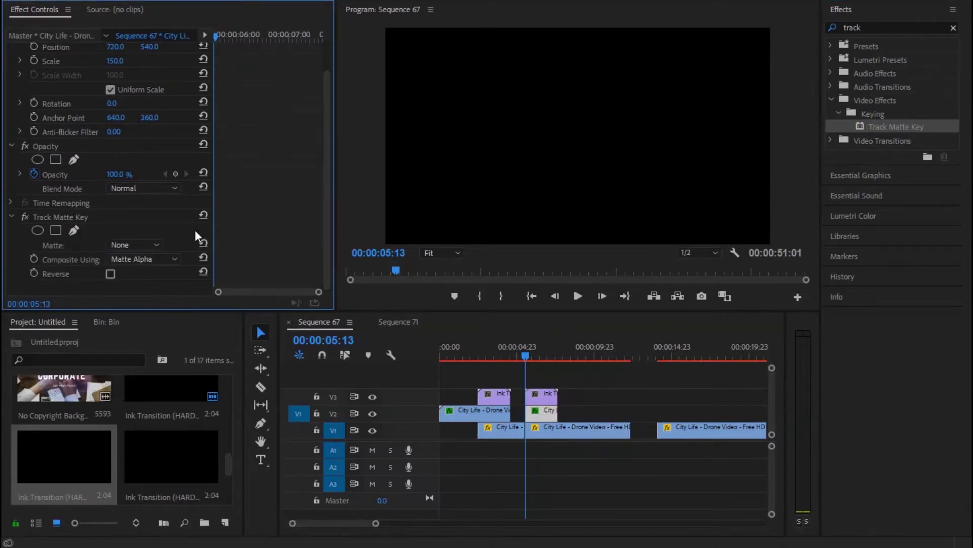
{"action": "left_click", "coordinate": [121, 246]}
{"action": "left_click", "coordinate": [121, 275]}
{"action": "left_click", "coordinate": [130, 256]}
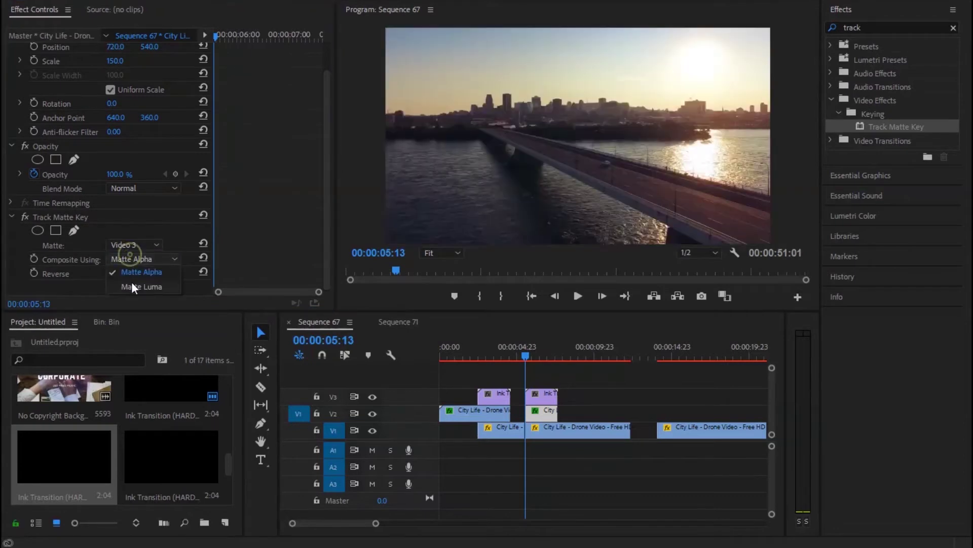
{"action": "left_click", "coordinate": [132, 282]}
- Play back the second transition to check the matte
{"action": "left_click_drag", "start_coordinate": [522, 355], "coordinate": [470, 355]}
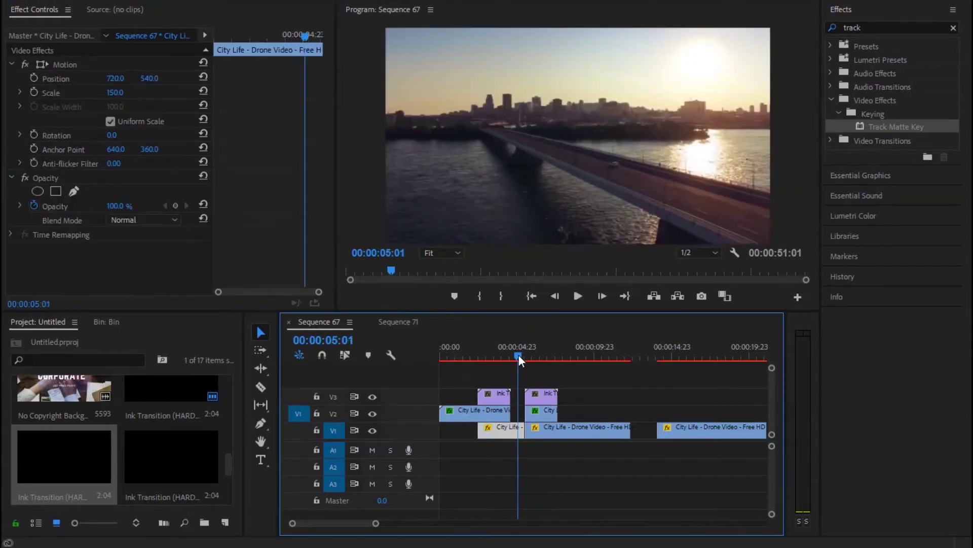
{"action": "key", "text": "space"}
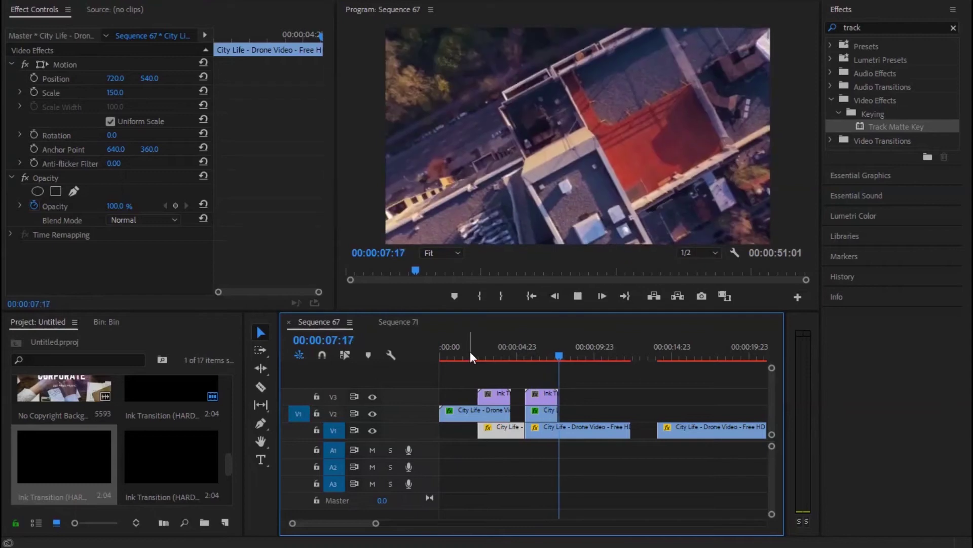
{"action": "key", "text": "space"}
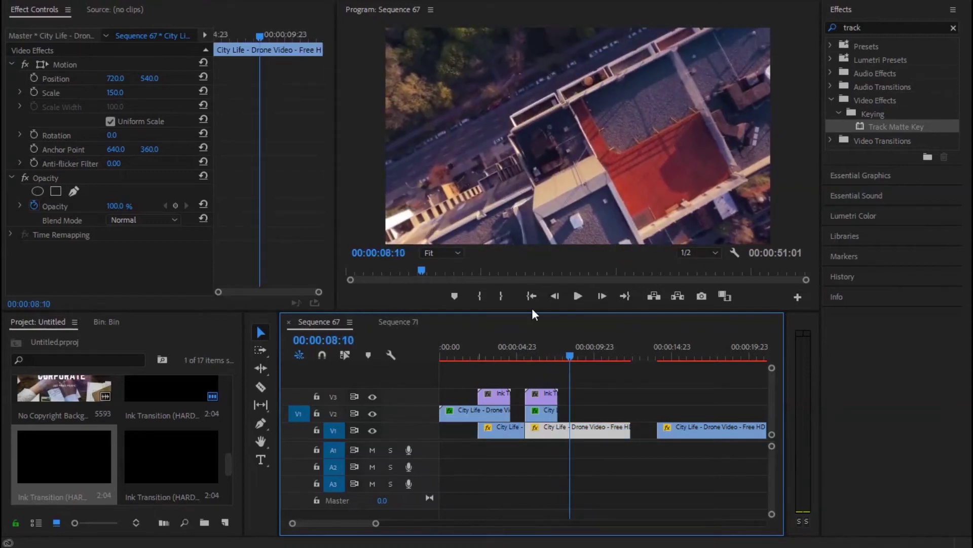
{"action": "left_click_drag", "start_coordinate": [377, 524], "coordinate": [383, 525]}
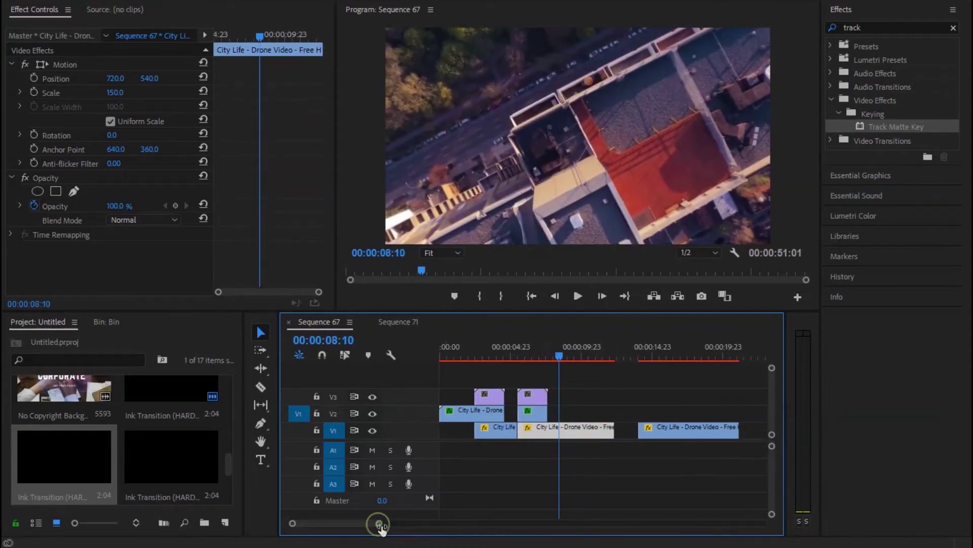
{"action": "key", "text": "space"}
{"action": "key", "text": "space"}
- Add a third Ink Transition clip to the timeline and move it up to V3
{"action": "left_click_drag", "start_coordinate": [145, 461], "coordinate": [560, 412]}
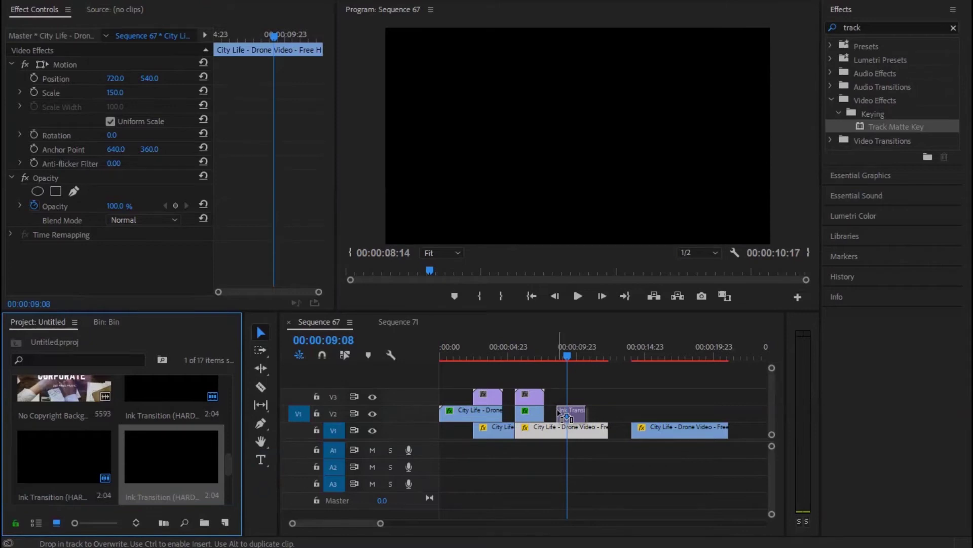
{"action": "left_click_drag", "start_coordinate": [564, 416], "coordinate": [564, 416]}
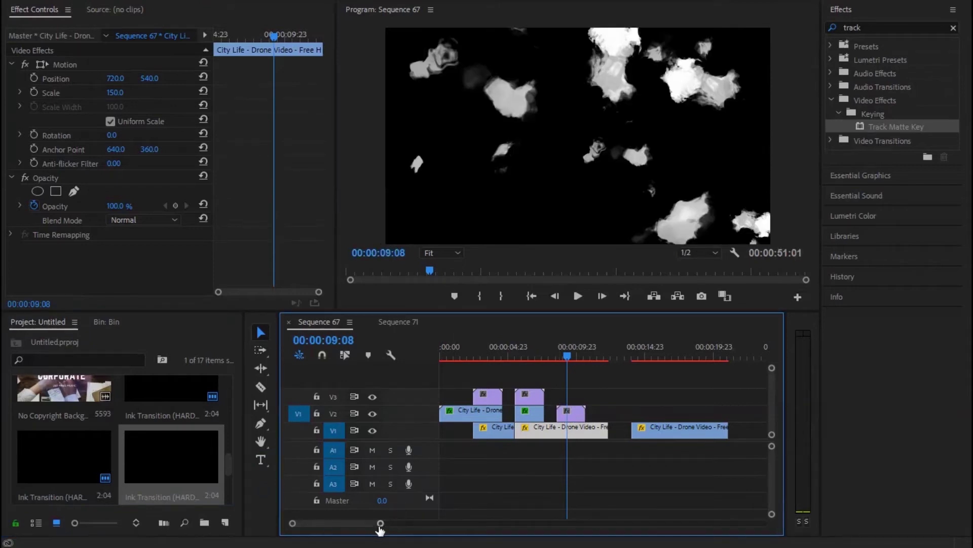
{"action": "left_click_drag", "start_coordinate": [381, 524], "coordinate": [355, 523]}
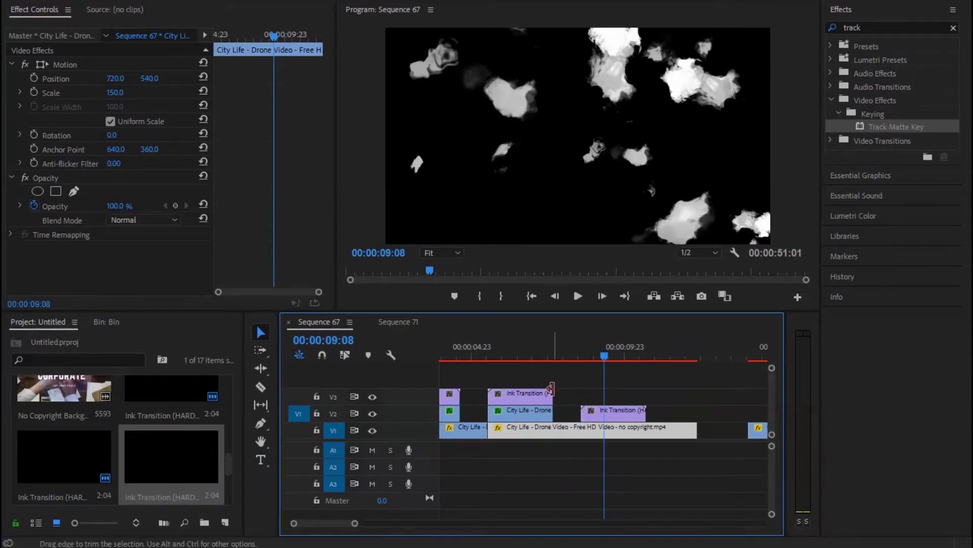
{"action": "left_click_drag", "start_coordinate": [629, 417], "coordinate": [628, 402]}
- Split the V1 drone clip one frame after the new ink clip's start, 08:13
{"action": "left_click", "coordinate": [632, 427]}
{"action": "left_click", "coordinate": [585, 356]}
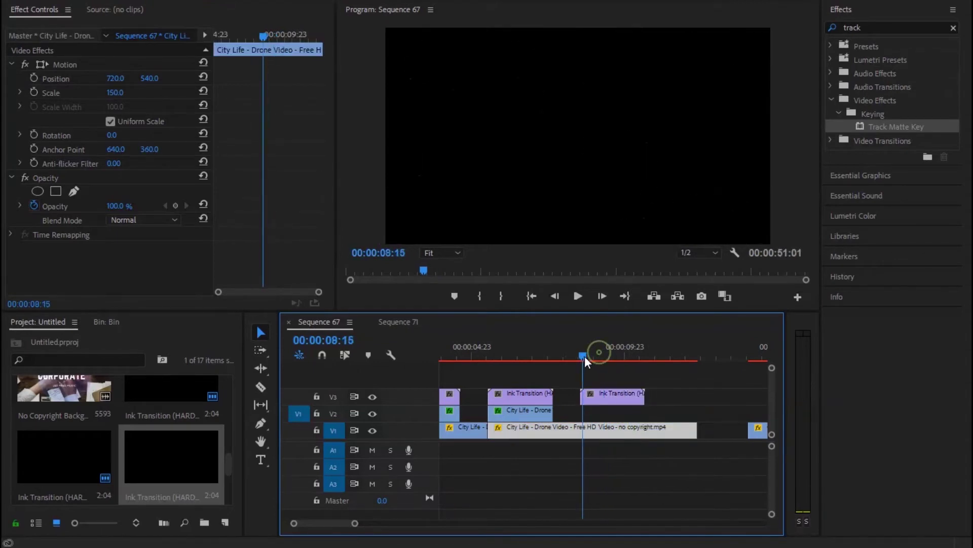
{"action": "left_click_drag", "start_coordinate": [585, 356], "coordinate": [580, 357]}
{"action": "key", "text": "Right"}
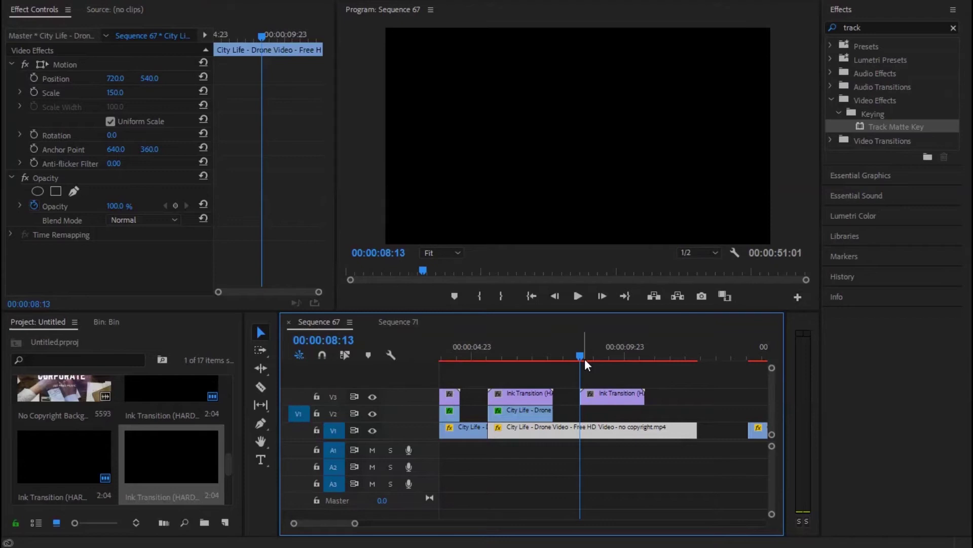
{"action": "key", "text": "ctrl+k"}
- Move the split piece up to V2, trimmed to the transition's end, and select the V1 gap
{"action": "left_click", "coordinate": [594, 426]}
{"action": "key", "text": "space"}
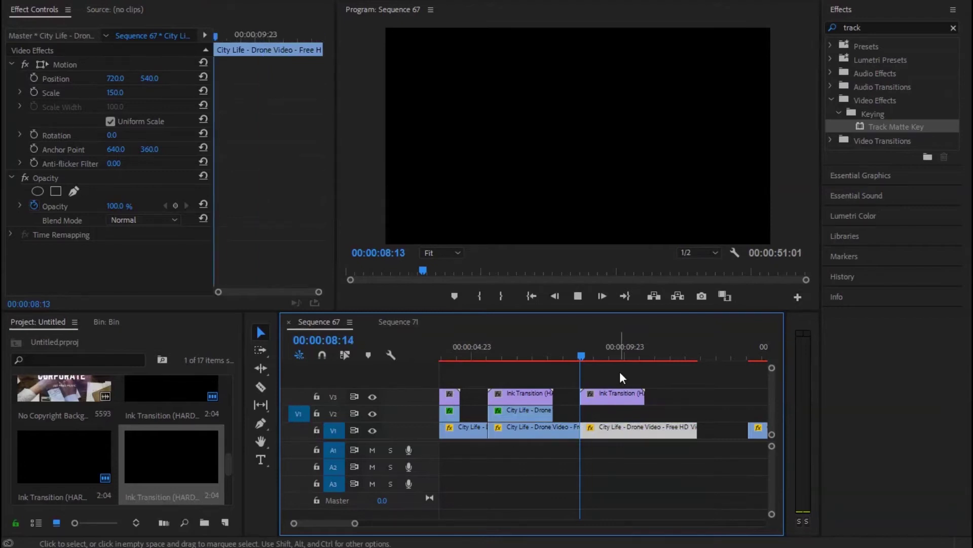
{"action": "left_click_drag", "start_coordinate": [612, 356], "coordinate": [641, 358]}
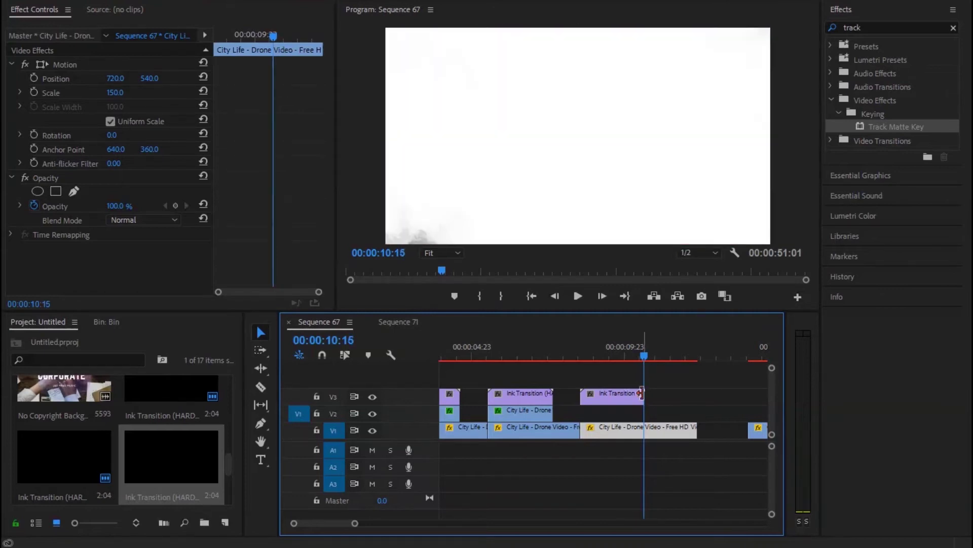
{"action": "left_click_drag", "start_coordinate": [696, 430], "coordinate": [610, 418]}
{"action": "left_click", "coordinate": [662, 432]}
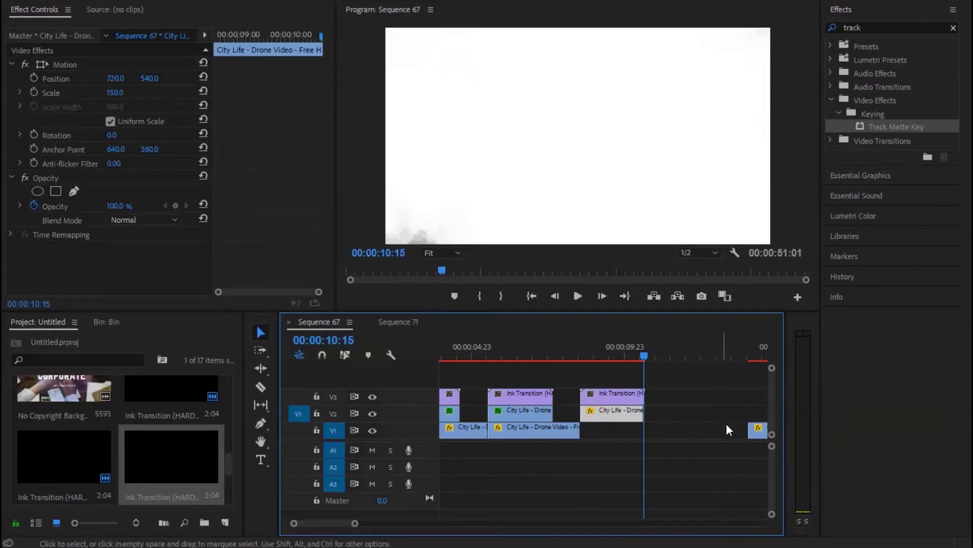
{"action": "left_click", "coordinate": [700, 432]}
{"action": "right_click", "coordinate": [699, 432]}
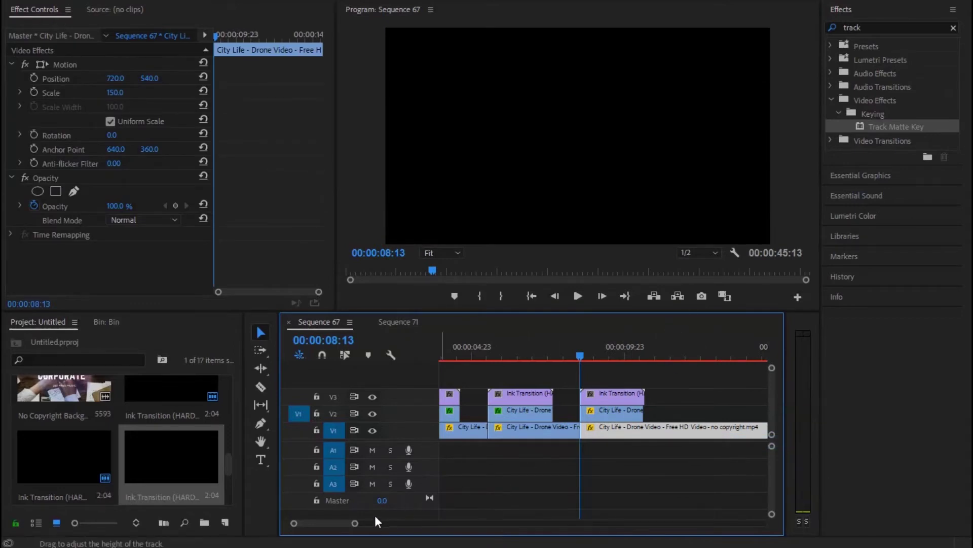
- Stretch the third ink clip on V3 slightly longer with the Rate Stretch tool
{"action": "left_click_drag", "start_coordinate": [355, 522], "coordinate": [343, 522]}
{"action": "left_click", "coordinate": [674, 409]}
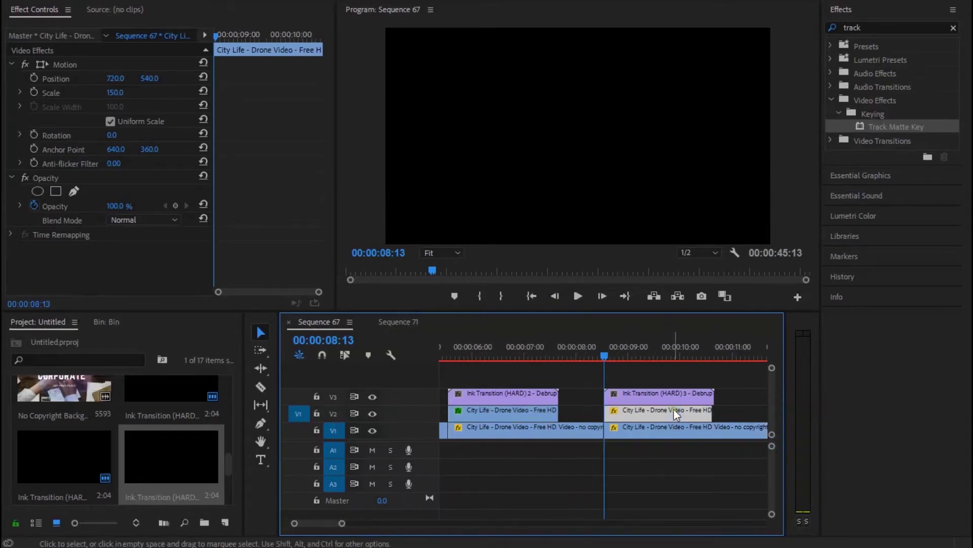
{"action": "left_click", "coordinate": [690, 393]}
{"action": "key", "text": "r"}
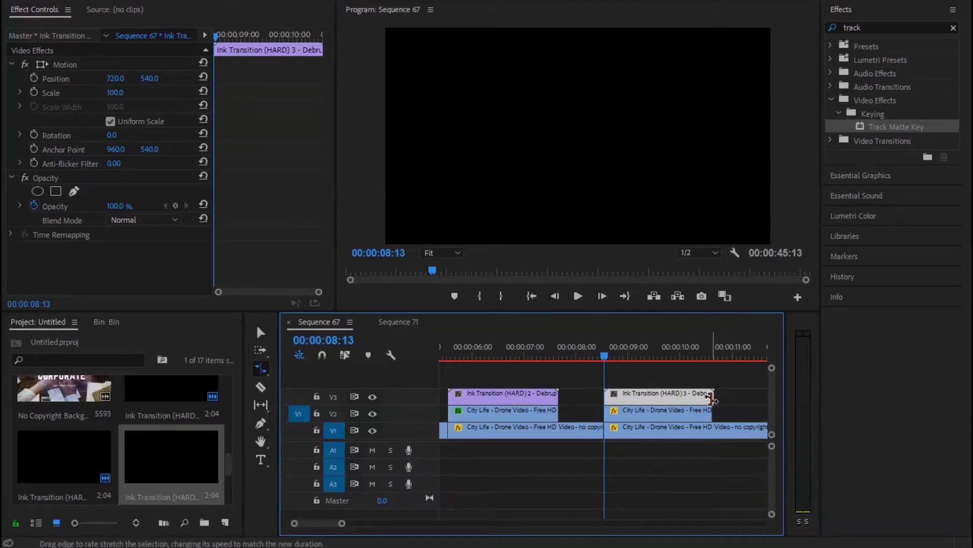
{"action": "left_click", "coordinate": [711, 399]}
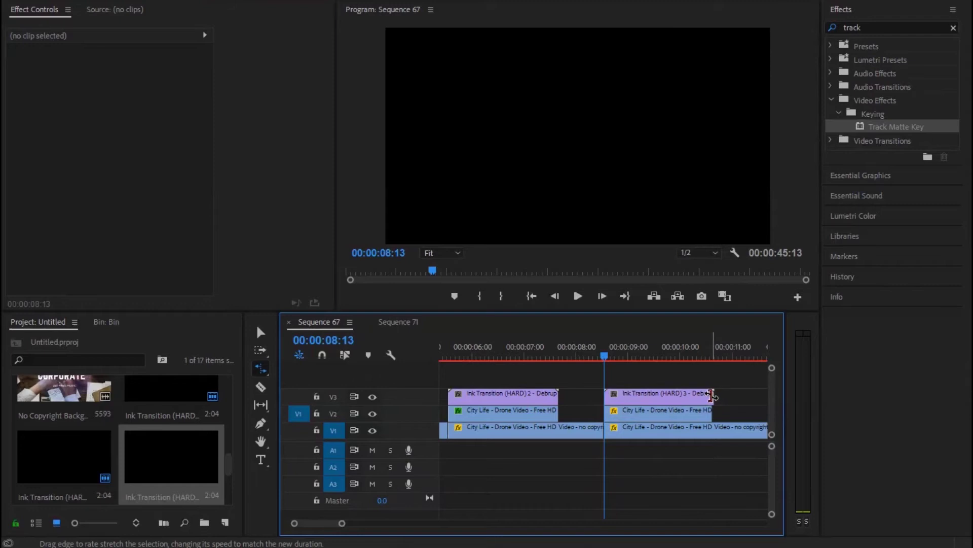
{"action": "left_click_drag", "start_coordinate": [712, 396], "coordinate": [713, 399]}
{"action": "key", "text": "v"}
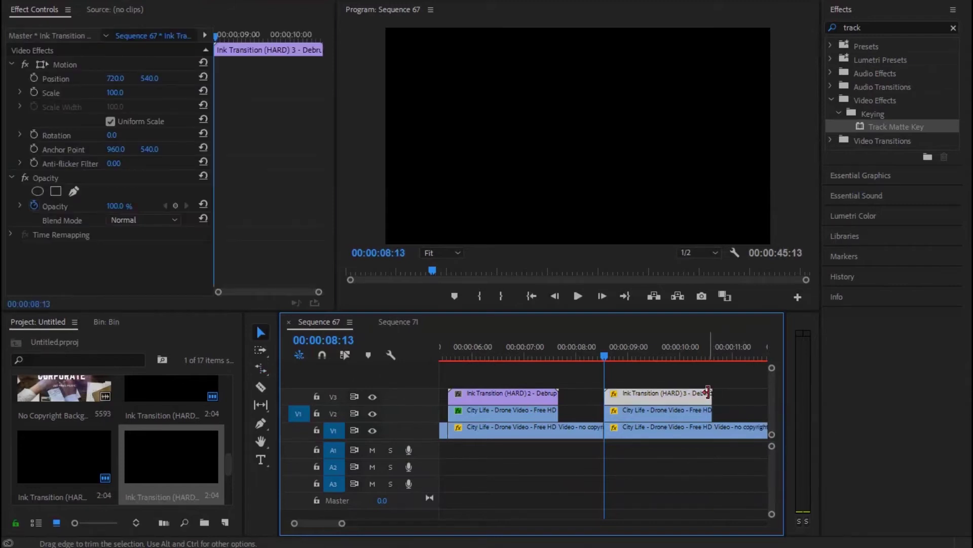
- Give the V2 City Life clip Track Matte Key with Video 3 and Matte Luma, then preview it
{"action": "left_click", "coordinate": [674, 413]}
{"action": "left_click_drag", "start_coordinate": [869, 129], "coordinate": [654, 412]}
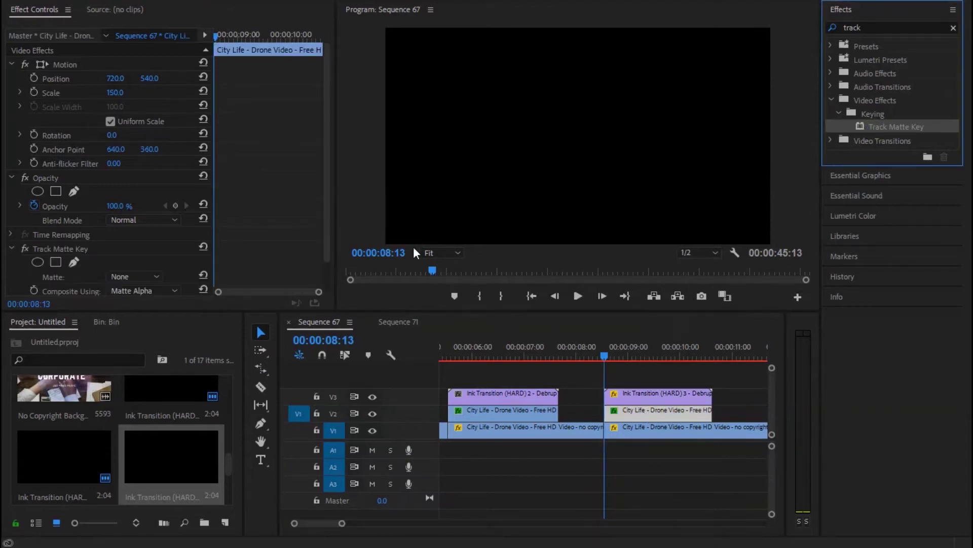
{"action": "scroll", "coordinate": [324, 249], "scroll_direction": "down", "scroll_amount": 3}
{"action": "left_click", "coordinate": [126, 244]}
{"action": "left_click", "coordinate": [124, 272]}
{"action": "left_click", "coordinate": [119, 258]}
{"action": "left_click", "coordinate": [132, 281]}
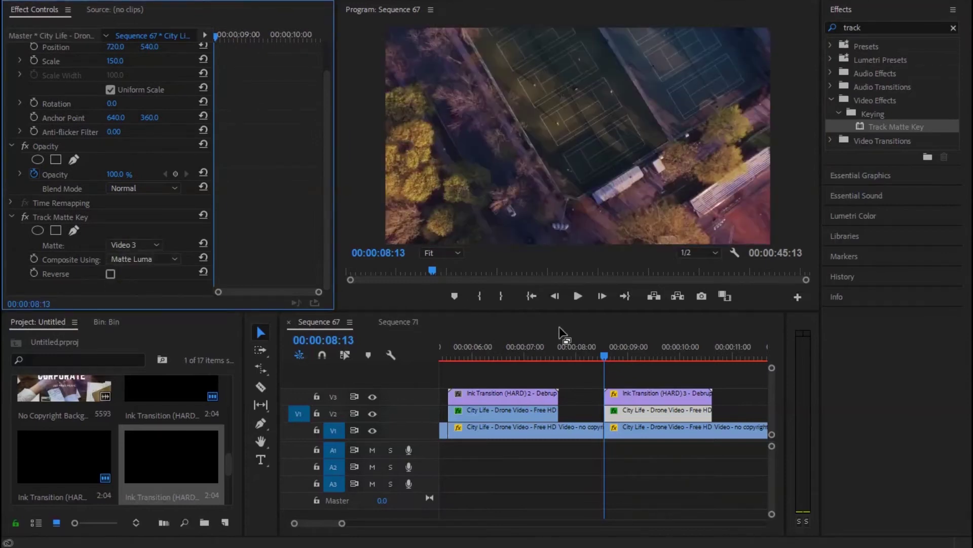
{"action": "left_click", "coordinate": [567, 356]}
{"action": "key", "text": "space"}
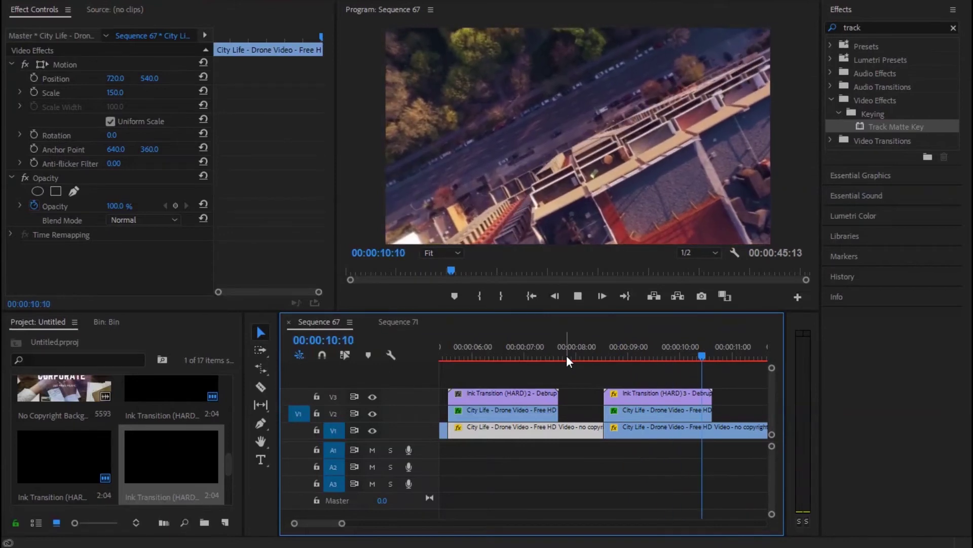
{"action": "key", "text": "space"}
{"action": "left_click_drag", "start_coordinate": [341, 523], "coordinate": [407, 523]}
{"action": "left_click_drag", "start_coordinate": [520, 354], "coordinate": [422, 357]}
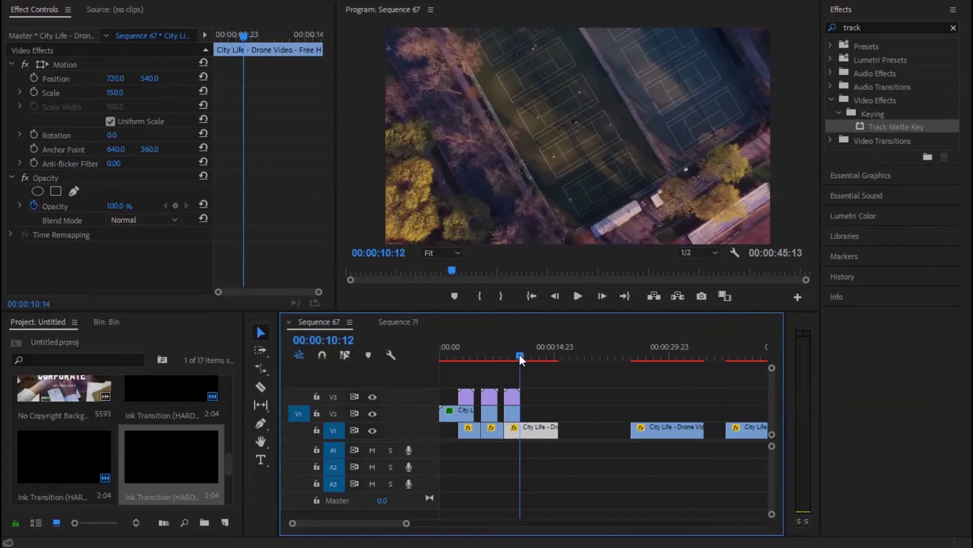
{"action": "key", "text": "space"}
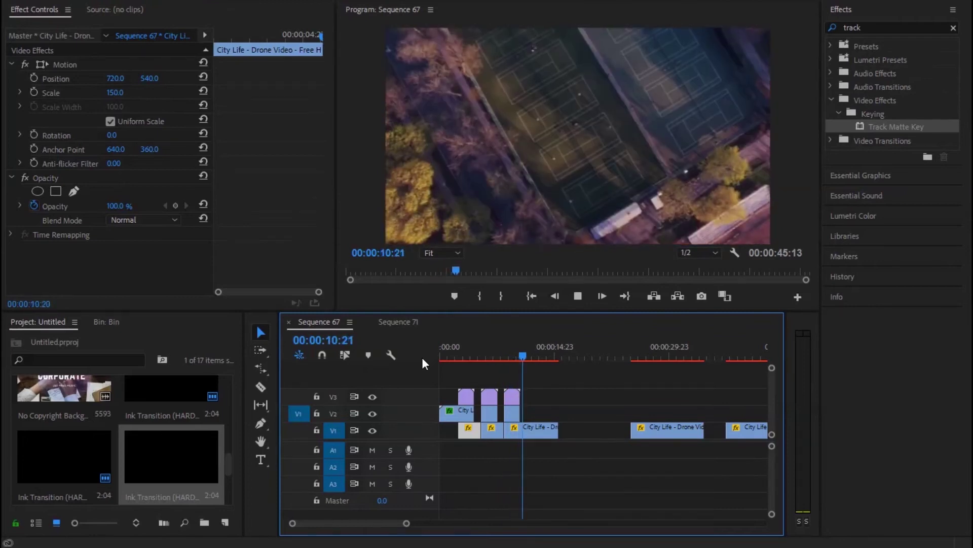
{"action": "key", "text": "space"}
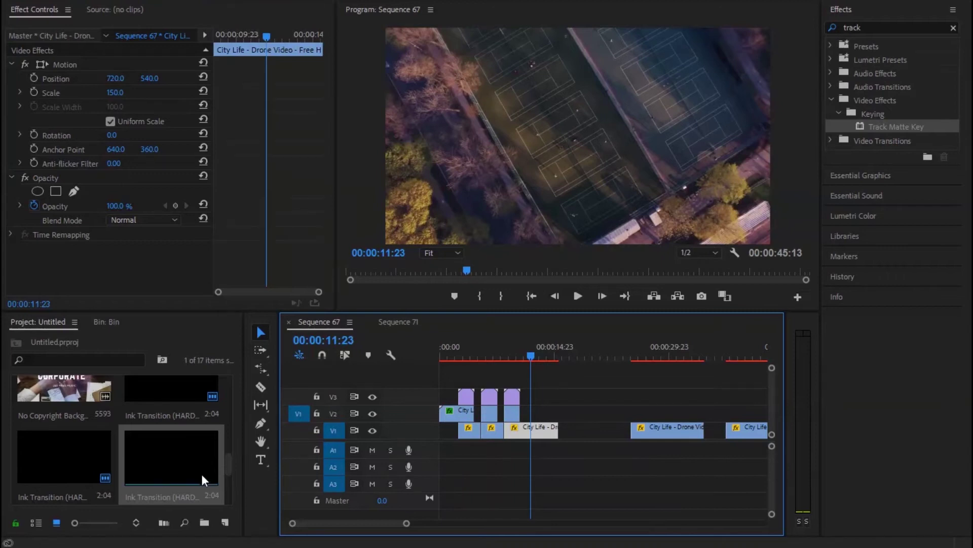
- Drop the Ink Transition (SOFT) clip onto V2 at the playhead
{"action": "scroll", "coordinate": [200, 467], "scroll_direction": "down", "scroll_amount": 1}
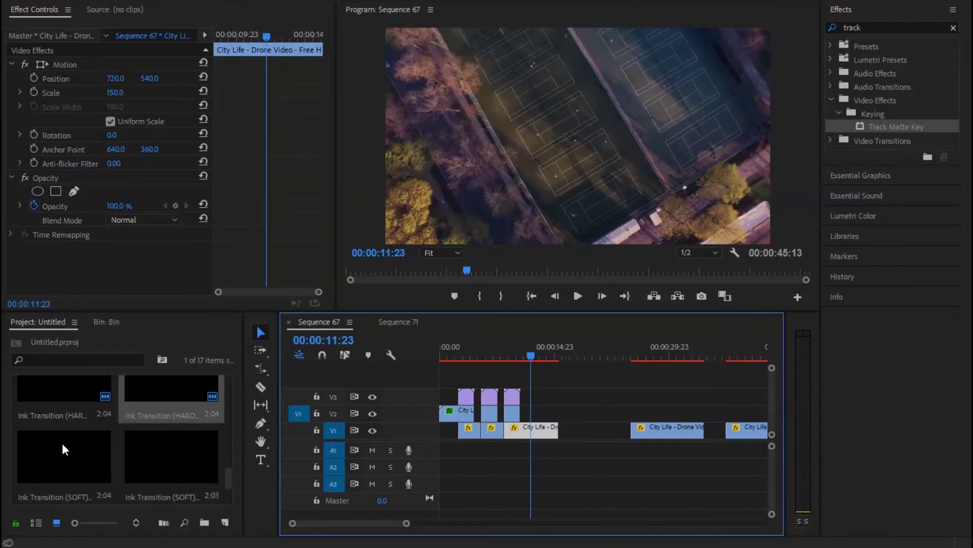
{"action": "mouse_move", "coordinate": [61, 448]}
{"action": "left_mouse_down"}
{"action": "mouse_move", "coordinate": [540, 404]}
{"action": "mouse_move", "coordinate": [530, 413]}
{"action": "left_mouse_up"}
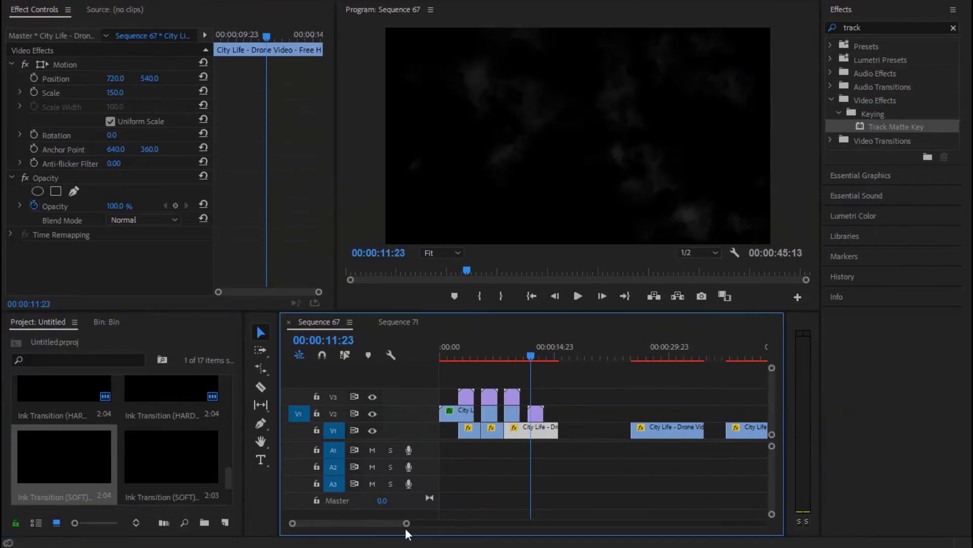
{"action": "left_click_drag", "start_coordinate": [406, 523], "coordinate": [386, 528]}
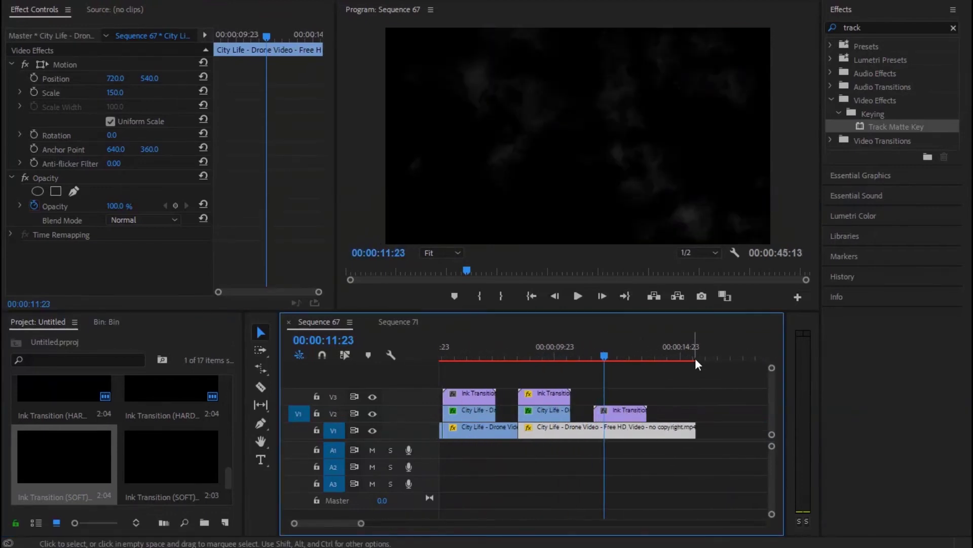
{"action": "left_click_drag", "start_coordinate": [629, 418], "coordinate": [626, 421]}
- Split V1 at the ink clip's start and at 13:13, then delete the leftover tail
{"action": "key", "text": "Left"}
{"action": "key", "text": "Left"}
{"action": "key", "text": "Left"}
{"action": "key", "text": "shift+Left"}
{"action": "key", "text": "shift+Left"}
{"action": "key", "text": "d"}
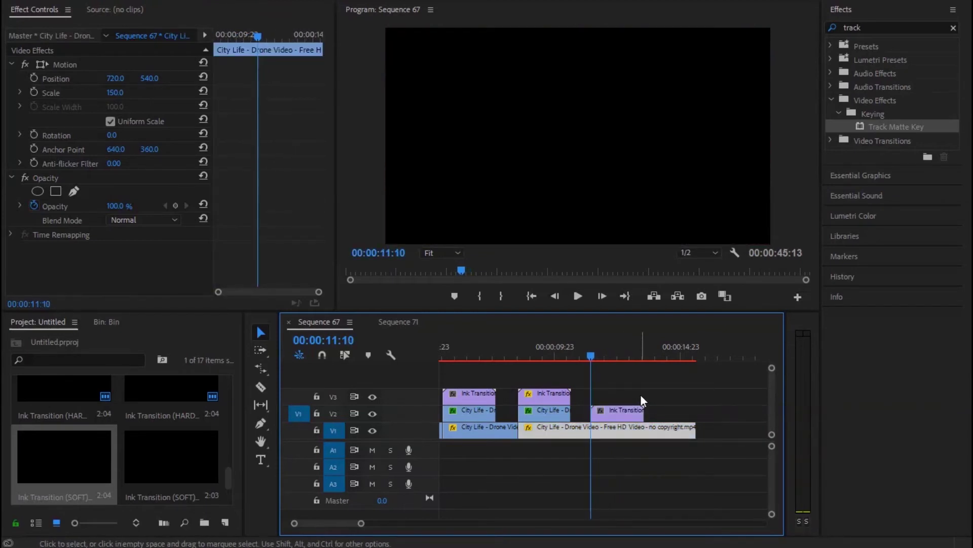
{"action": "key", "text": "ctrl+k"}
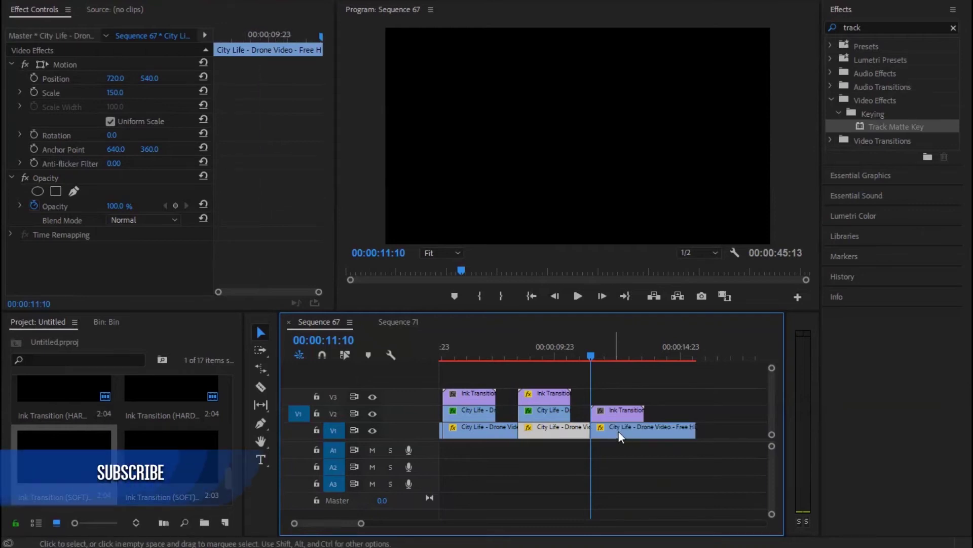
{"action": "key", "text": "space"}
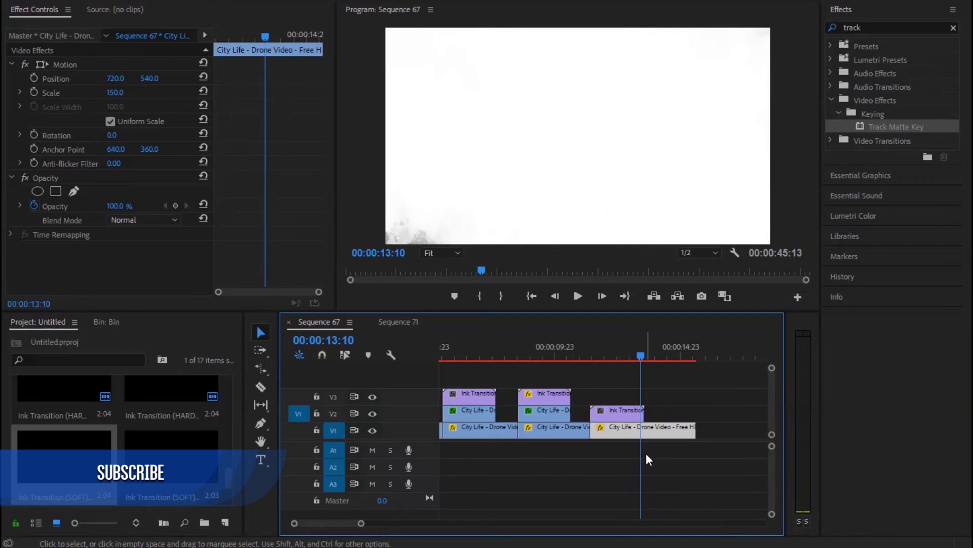
{"action": "key", "text": "space"}
{"action": "key", "text": "Right"}
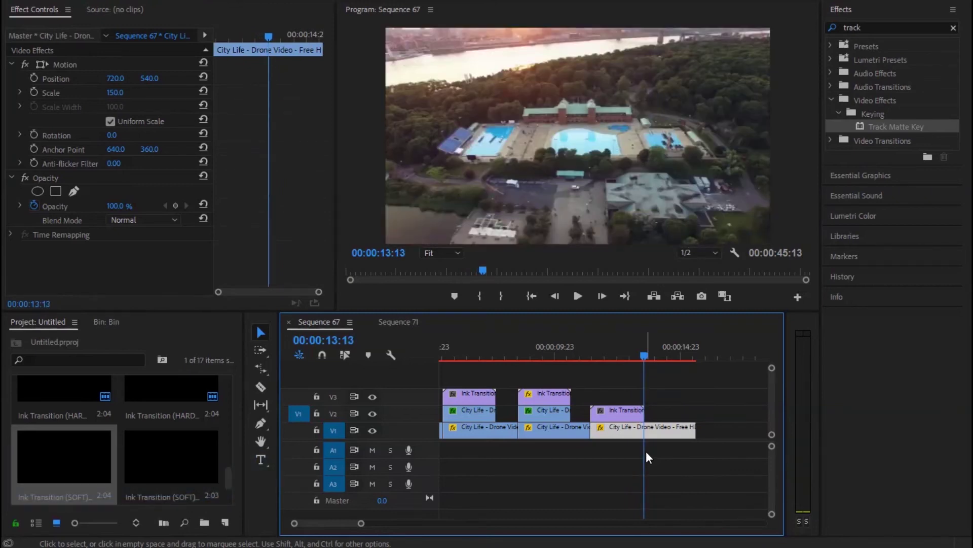
{"action": "key", "text": "ctrl+k"}
{"action": "left_click", "coordinate": [669, 429]}
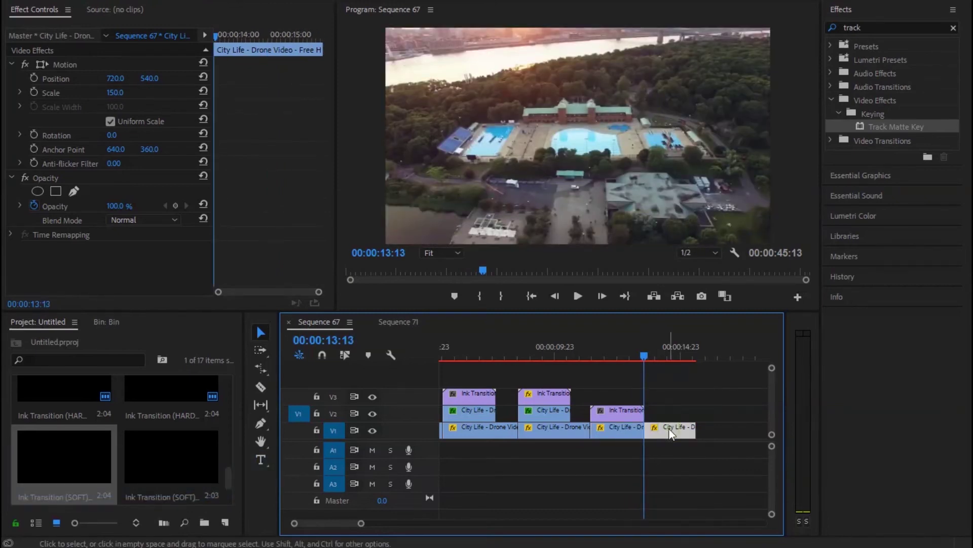
{"action": "key", "text": "Delete"}
- Move the ink clip to V3 and the cut drone section to V2, then close the V1 gap
{"action": "mouse_move", "coordinate": [625, 415]}
{"action": "left_mouse_down"}
{"action": "mouse_move", "coordinate": [620, 404]}
{"action": "mouse_move", "coordinate": [620, 418]}
{"action": "left_mouse_up"}
{"action": "left_click", "coordinate": [620, 425], "text": "shift"}
{"action": "key", "text": "ctrl+z"}
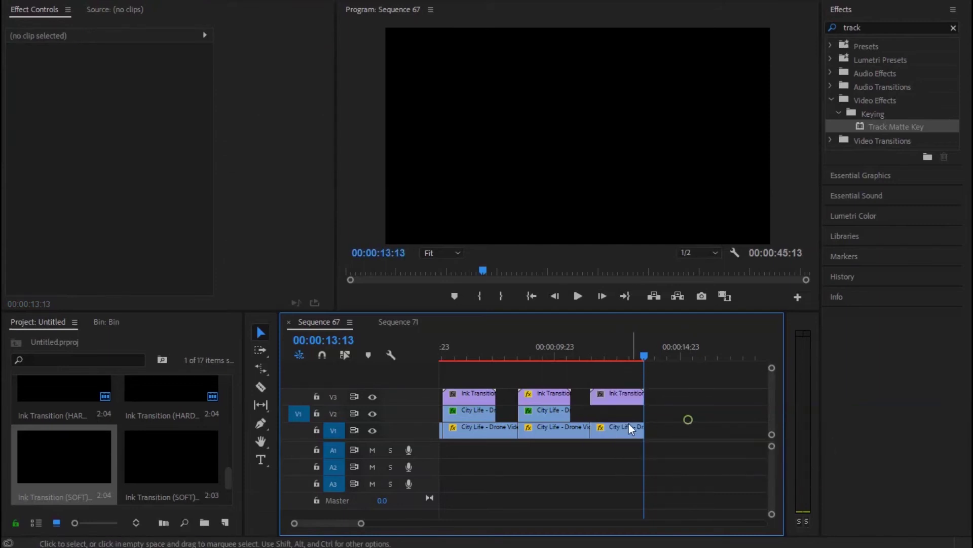
{"action": "left_click_drag", "start_coordinate": [620, 430], "coordinate": [619, 421]}
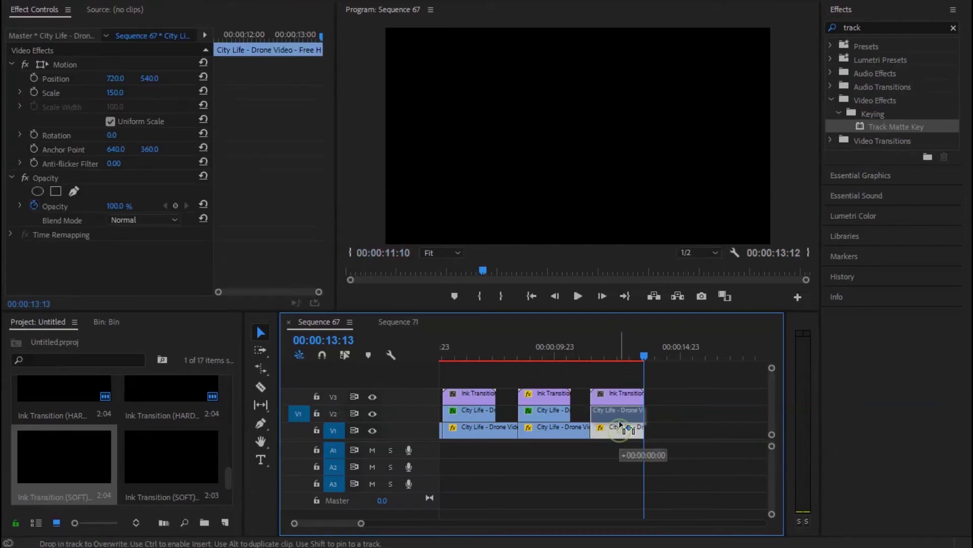
{"action": "right_click", "coordinate": [620, 424]}
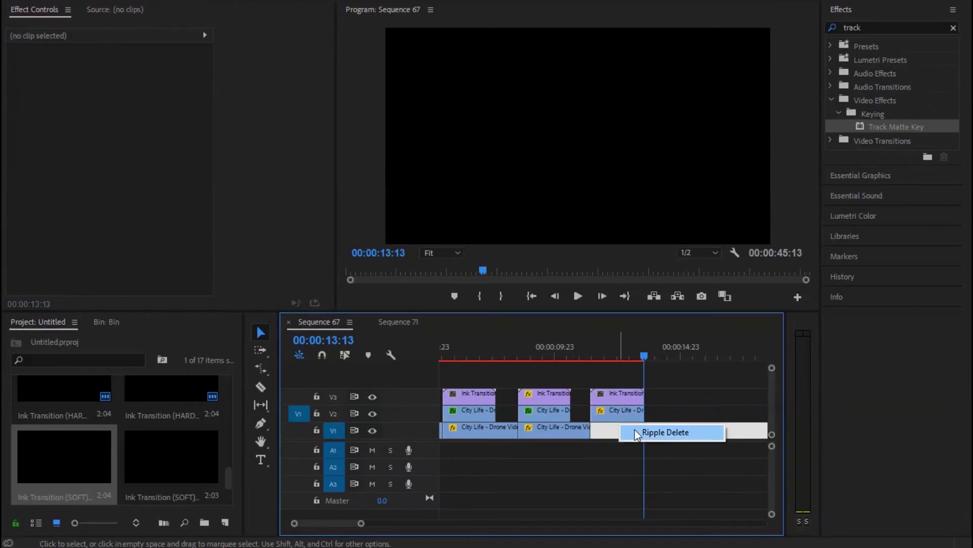
{"action": "left_click", "coordinate": [635, 430]}
- Apply Track Matte Key to the newest V2 clip with Matte Video 3 and Matte Luma
{"action": "left_click_drag", "start_coordinate": [868, 126], "coordinate": [855, 164]}
{"action": "left_click_drag", "start_coordinate": [609, 413], "coordinate": [608, 413]}
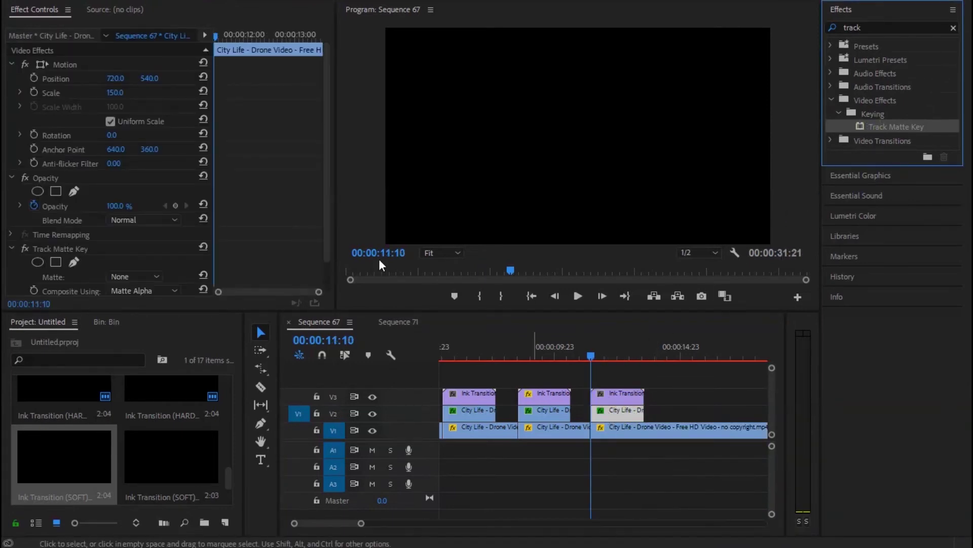
{"action": "left_click_drag", "start_coordinate": [323, 202], "coordinate": [318, 299]}
{"action": "left_click", "coordinate": [125, 248]}
{"action": "left_click", "coordinate": [128, 273]}
{"action": "left_click", "coordinate": [134, 259]}
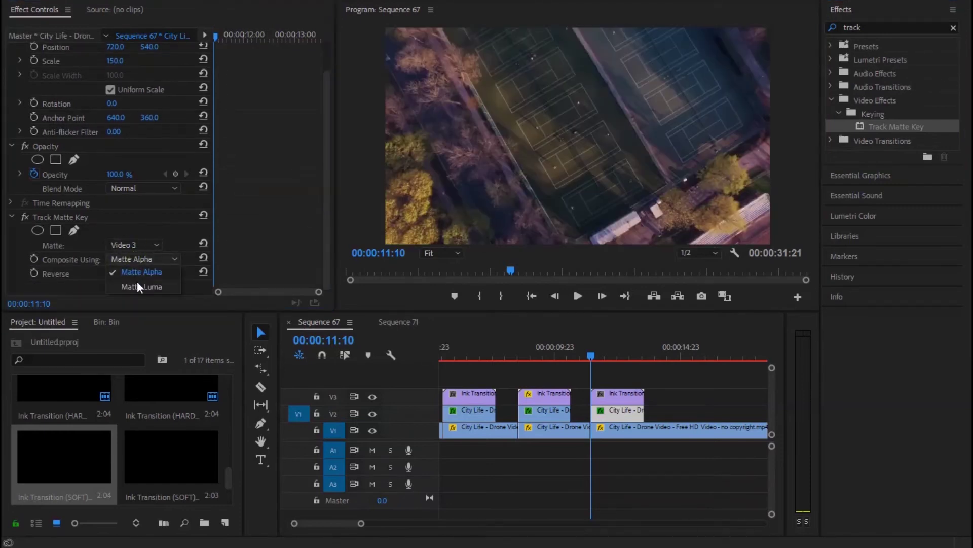
{"action": "left_click", "coordinate": [136, 283]}
- Play back the third ink transition to check it
{"action": "left_click_drag", "start_coordinate": [591, 357], "coordinate": [580, 356]}
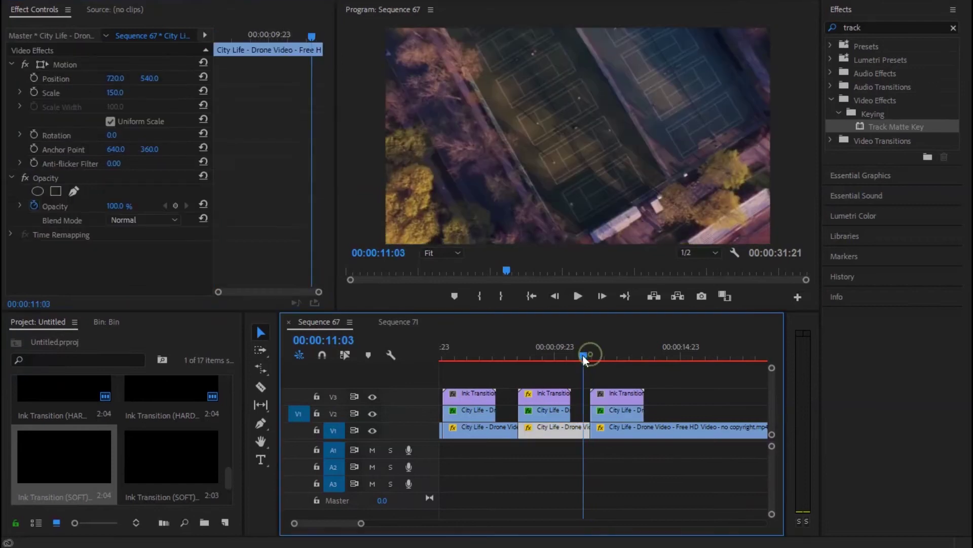
{"action": "key", "text": "space"}
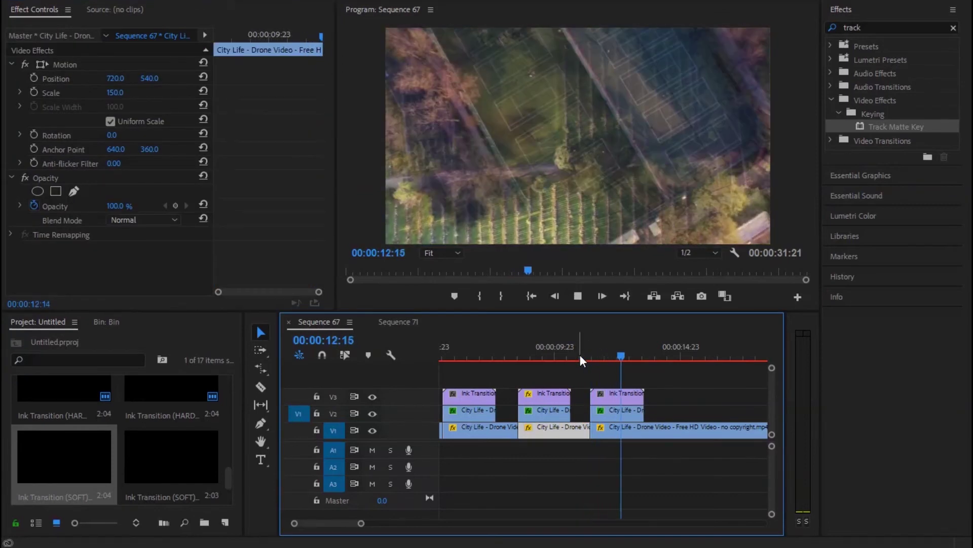
{"action": "key", "text": "space"}
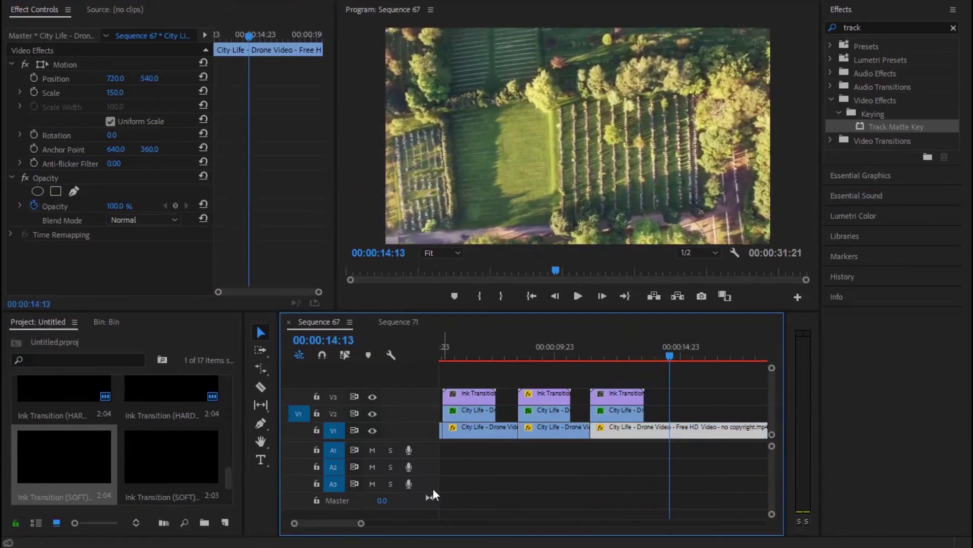
{"action": "left_click_drag", "start_coordinate": [362, 524], "coordinate": [408, 524]}
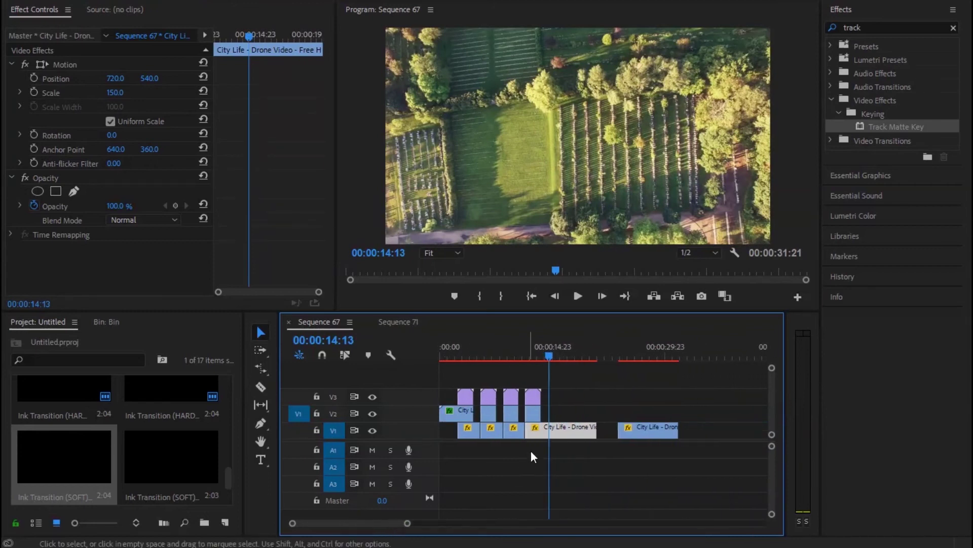
{"action": "key", "text": "space"}
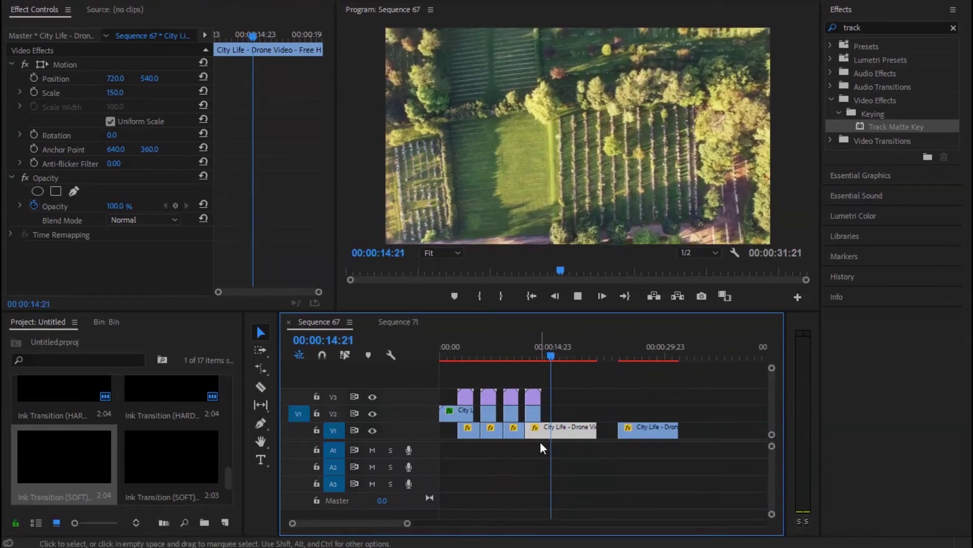
{"action": "key", "text": "space"}
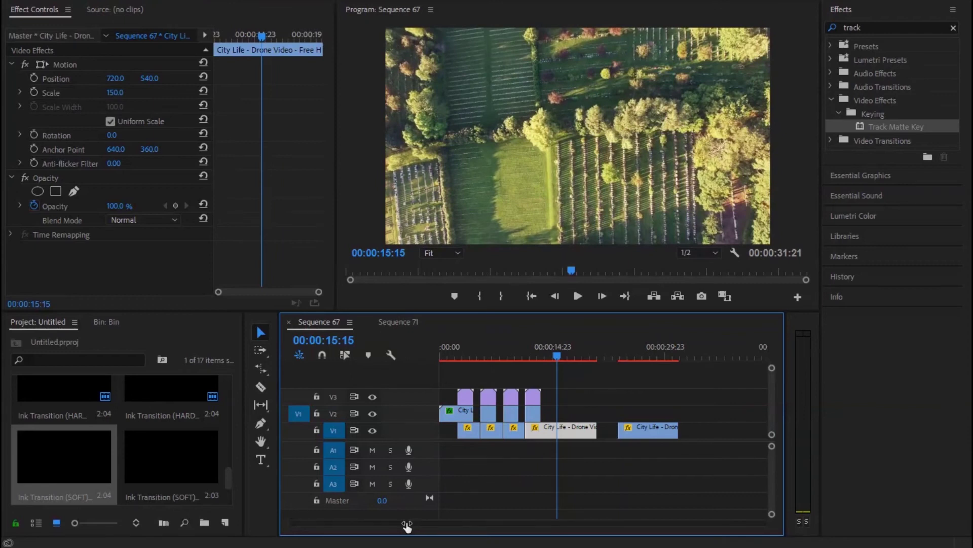
{"action": "left_click_drag", "start_coordinate": [407, 524], "coordinate": [361, 524]}
- Place another Ink Transition (SOFT) clip on V3 at 14:13
{"action": "key", "text": "Left"}
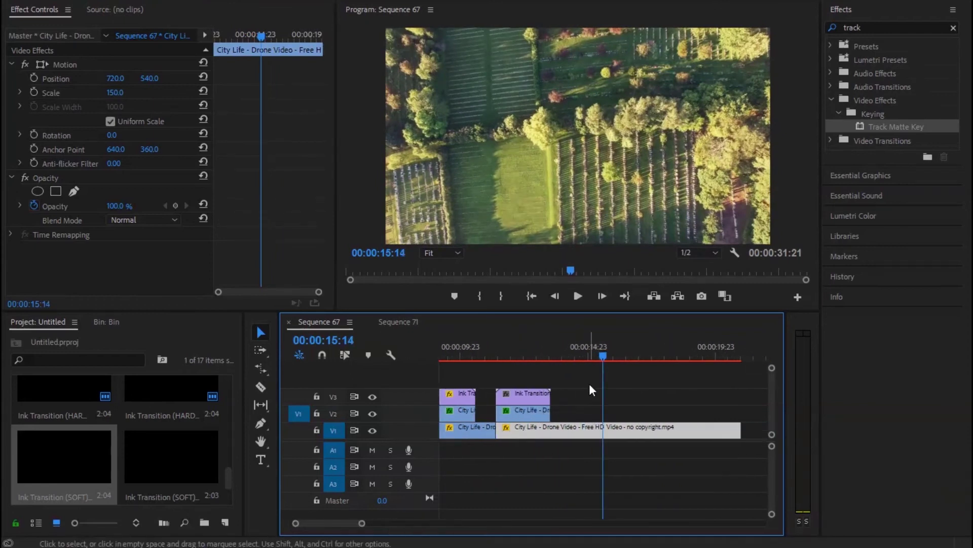
{"action": "key", "text": "j"}
{"action": "key", "text": "k"}
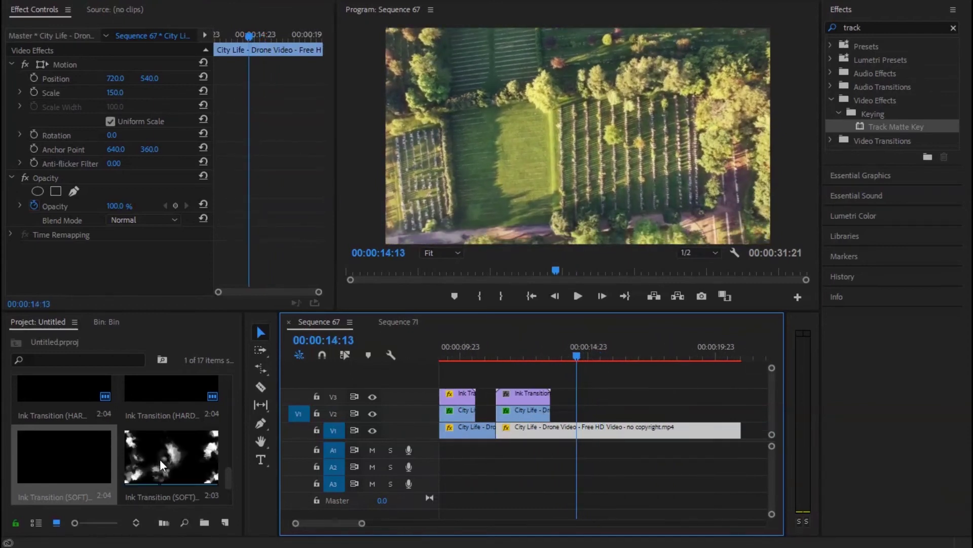
{"action": "scroll", "coordinate": [150, 465], "scroll_direction": "down", "scroll_amount": 1}
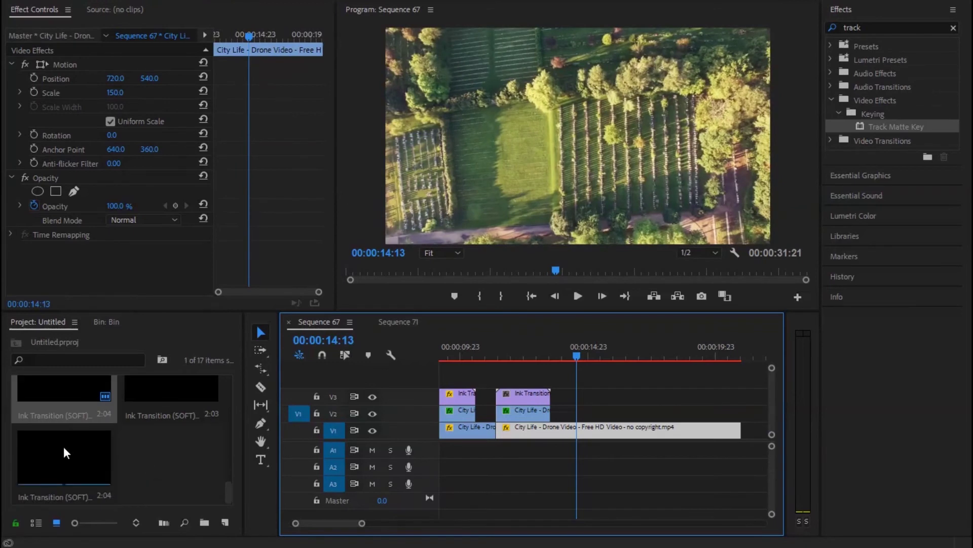
{"action": "left_click_drag", "start_coordinate": [59, 452], "coordinate": [579, 405]}
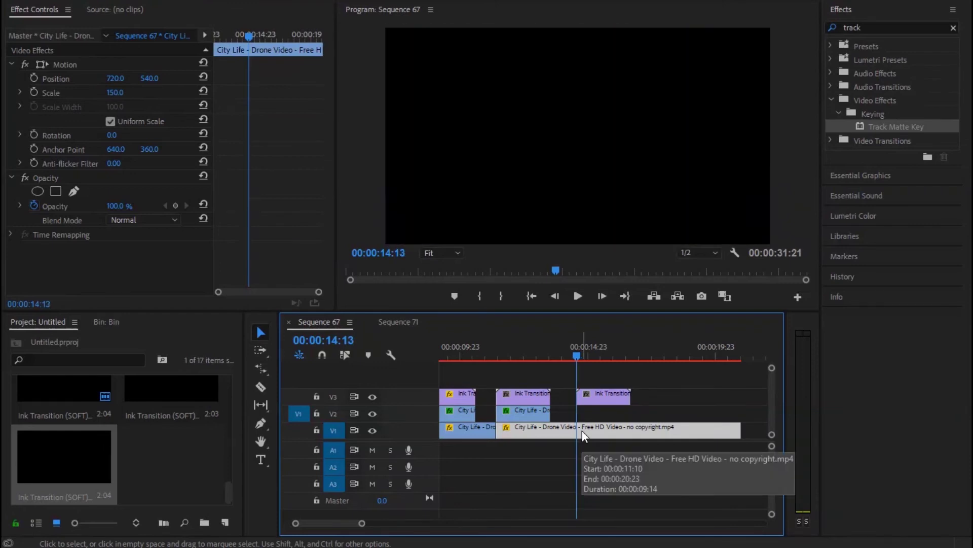
- Cut the V1 drone clip at 14:13 and at 16:15, deleting the part after 16:15
{"action": "key", "text": "ctrl+k"}
{"action": "left_click", "coordinate": [629, 430]}
{"action": "key", "text": "space"}
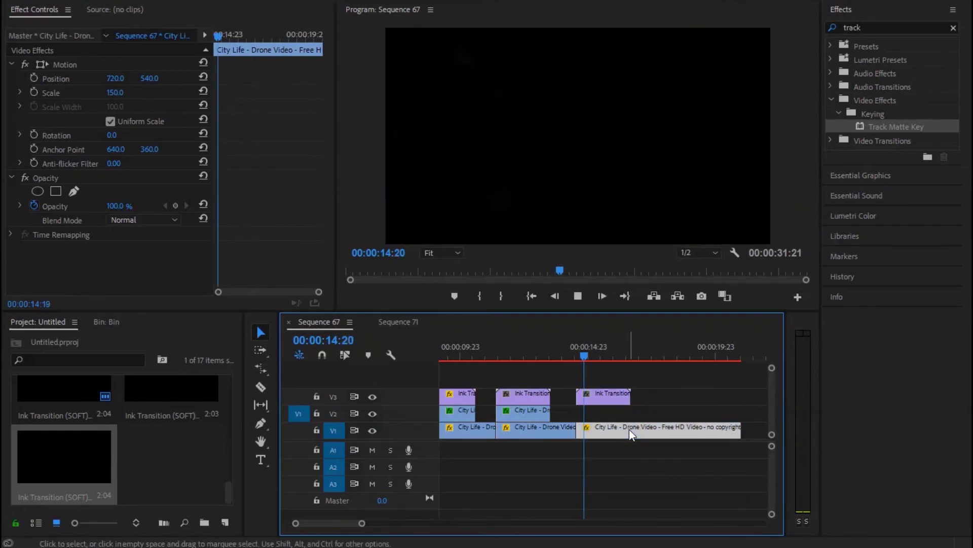
{"action": "key", "text": "space"}
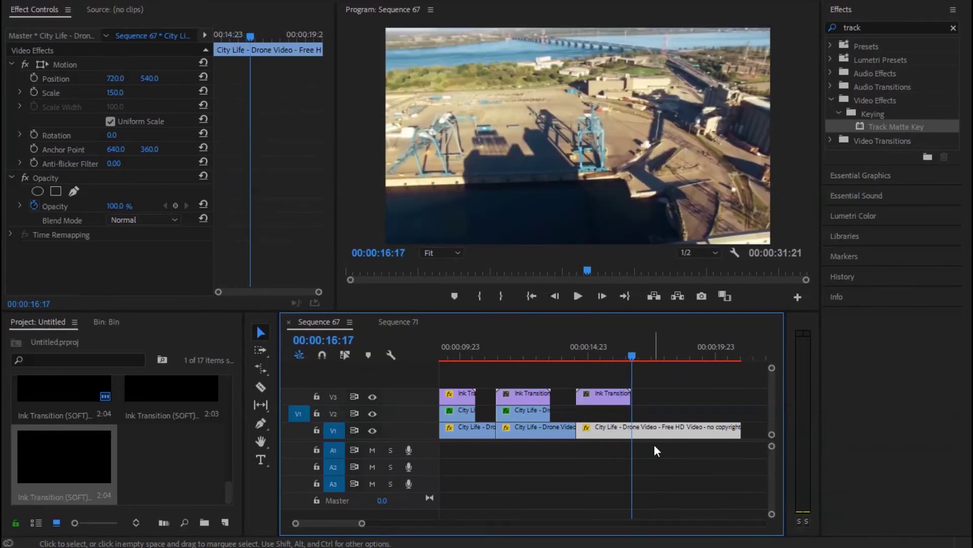
{"action": "key", "text": "Left"}
{"action": "key", "text": "Left"}
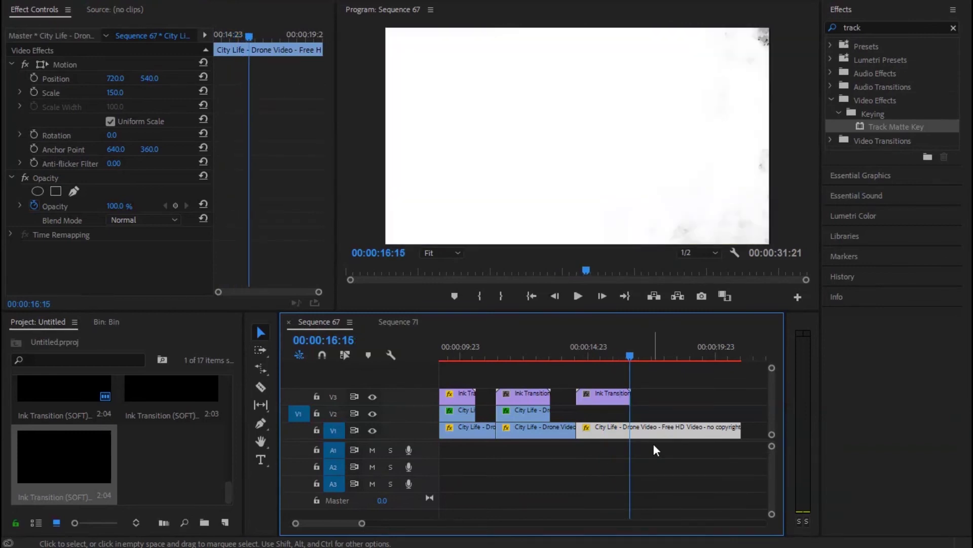
{"action": "key", "text": "ctrl+k"}
{"action": "left_click", "coordinate": [669, 427]}
{"action": "key", "text": "Delete"}
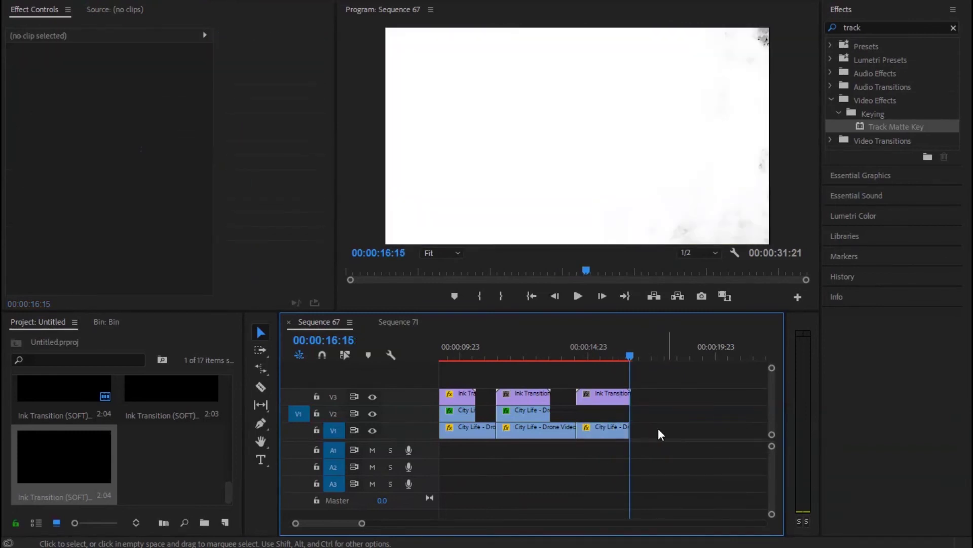
- Tidy the V1 clips, lift the City Life piece to V2 and apply Track Matte Key
{"action": "left_click_drag", "start_coordinate": [612, 433], "coordinate": [608, 435]}
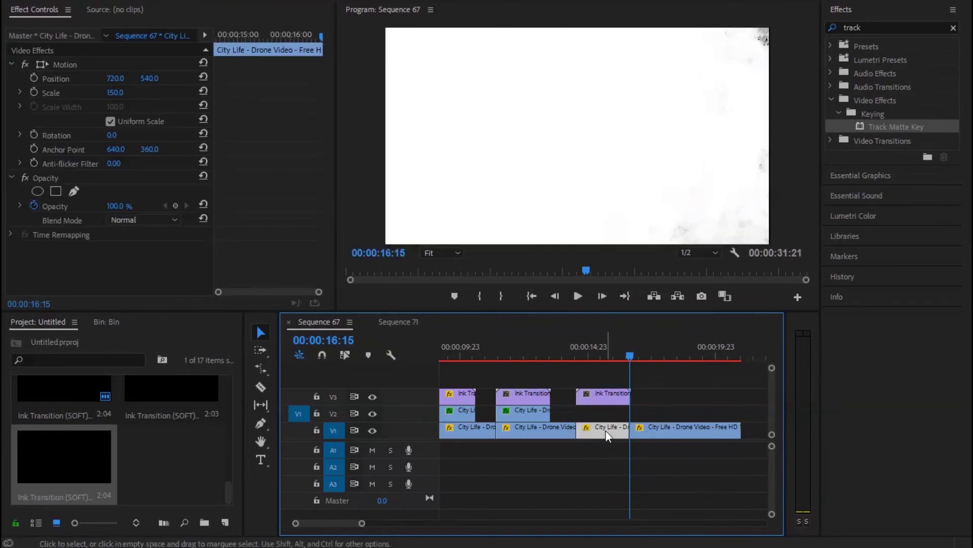
{"action": "left_click", "coordinate": [668, 428]}
{"action": "key", "text": "Delete"}
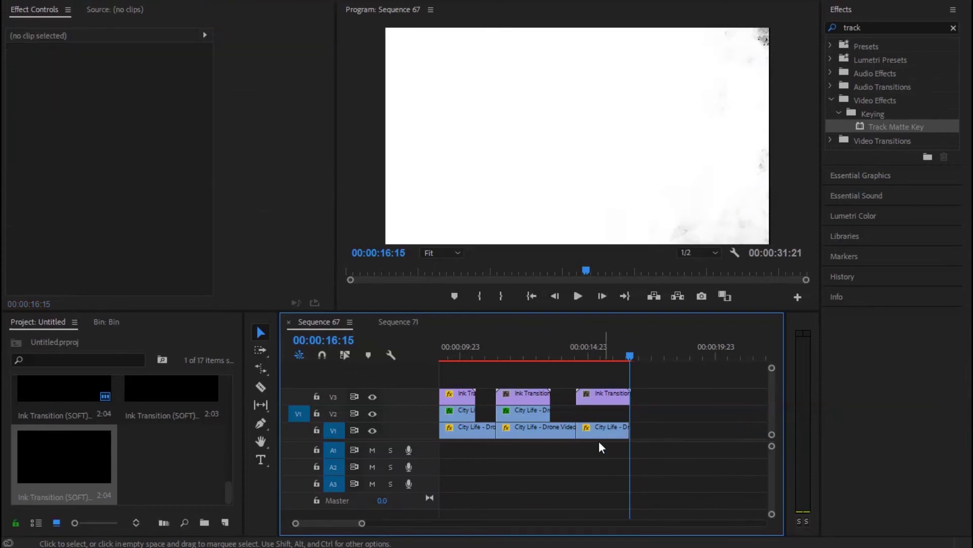
{"action": "mouse_move", "coordinate": [591, 437]}
{"action": "left_mouse_down"}
{"action": "mouse_move", "coordinate": [595, 421]}
{"action": "mouse_move", "coordinate": [617, 434]}
{"action": "left_mouse_up"}
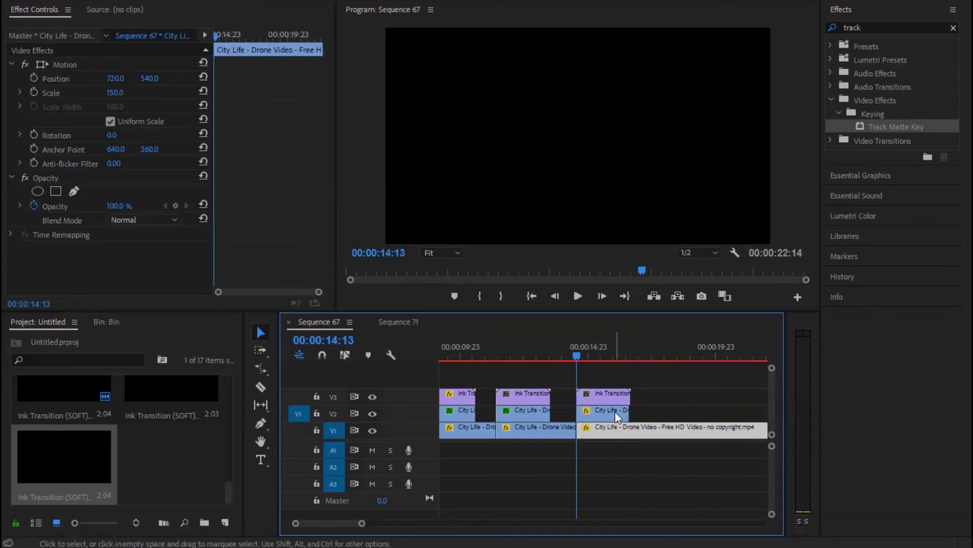
{"action": "left_click_drag", "start_coordinate": [886, 127], "coordinate": [607, 416]}
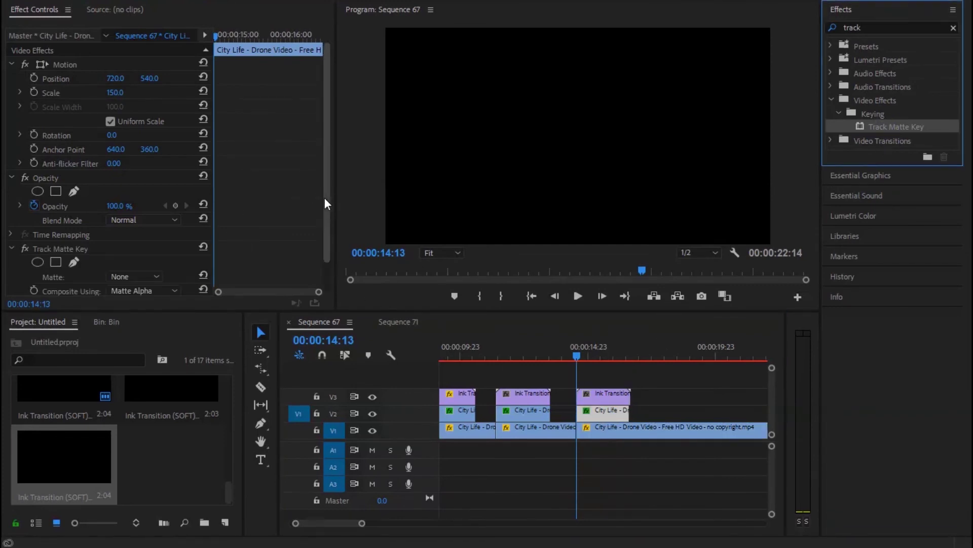
- Set the Track Matte Key's Matte to Video 3 and Composite Using to Matte Luma
{"action": "scroll", "coordinate": [324, 197], "scroll_direction": "down", "scroll_amount": 2}
{"action": "left_click", "coordinate": [150, 245]}
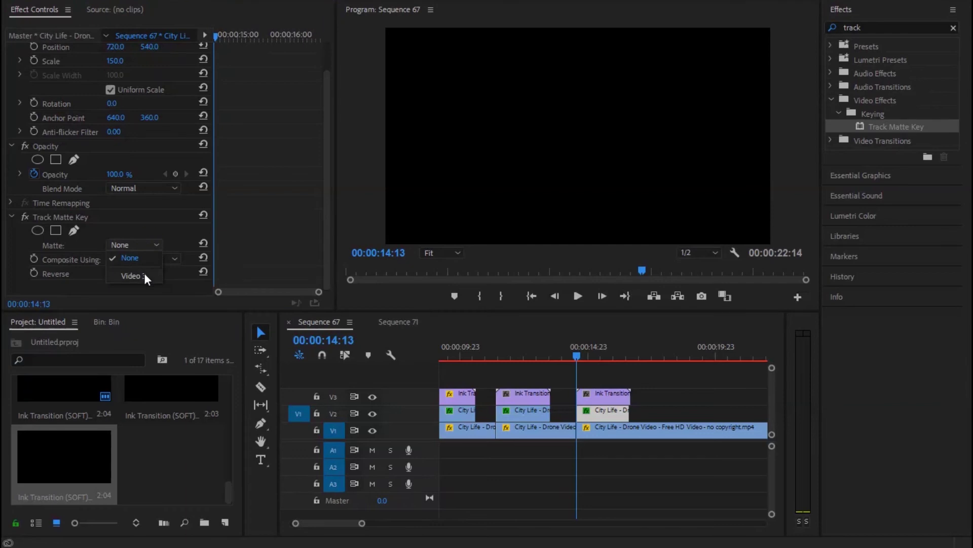
{"action": "left_click", "coordinate": [144, 273]}
{"action": "left_click", "coordinate": [145, 258]}
{"action": "left_click", "coordinate": [150, 284]}
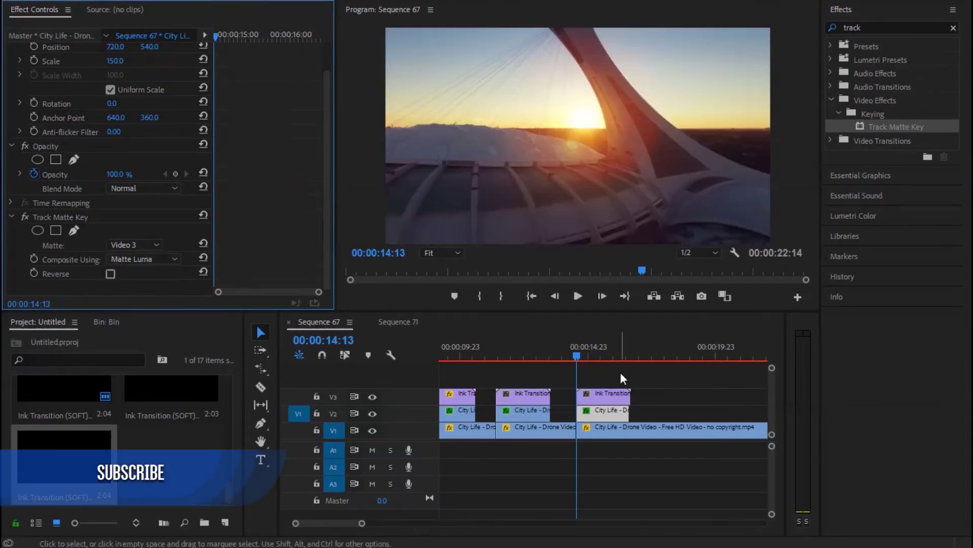
- Play back the keyed ink transition from just before it
{"action": "left_click", "coordinate": [567, 350]}
{"action": "key", "text": "space"}
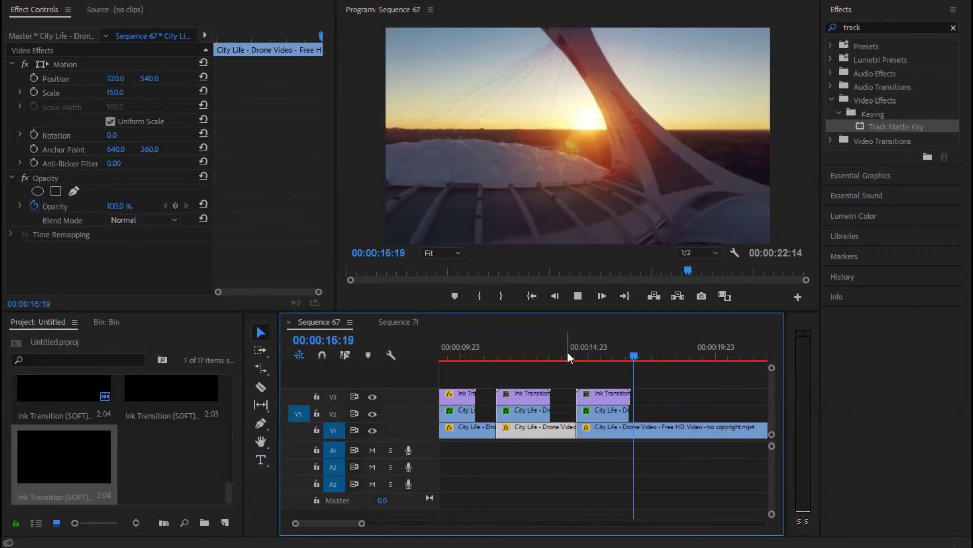
{"action": "left_click", "coordinate": [640, 428]}
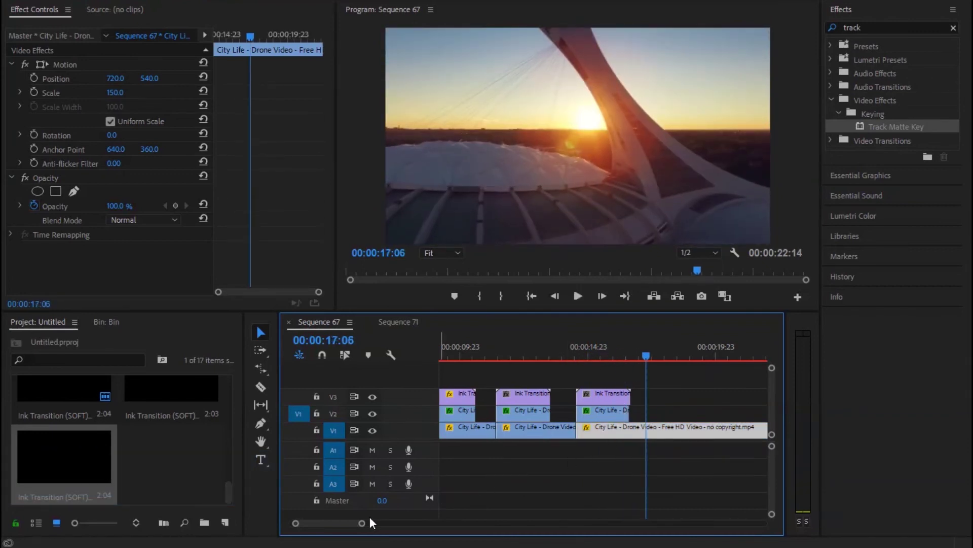
- Rate-stretch the third V3 ink clip so it ends at 16:15
{"action": "left_click_drag", "start_coordinate": [362, 524], "coordinate": [337, 523]}
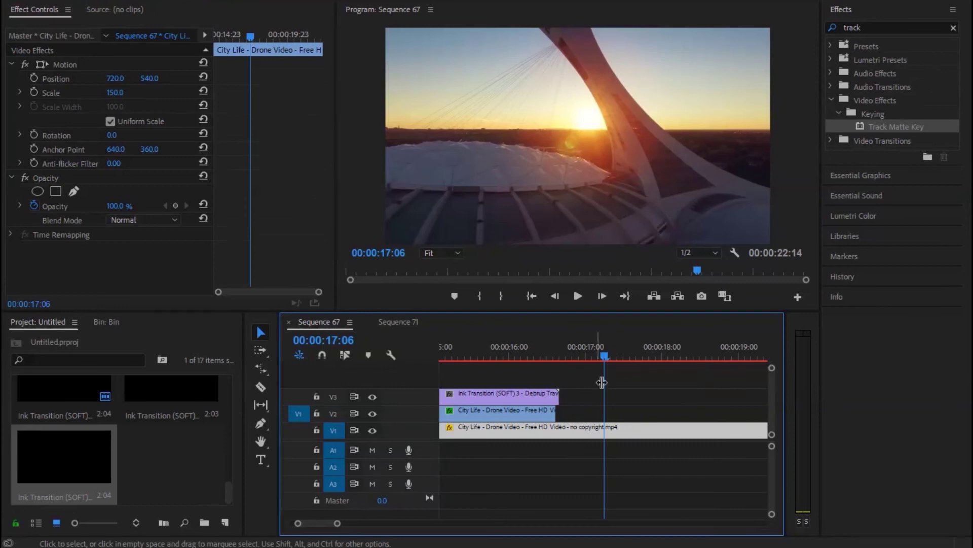
{"action": "left_click_drag", "start_coordinate": [604, 356], "coordinate": [560, 355]}
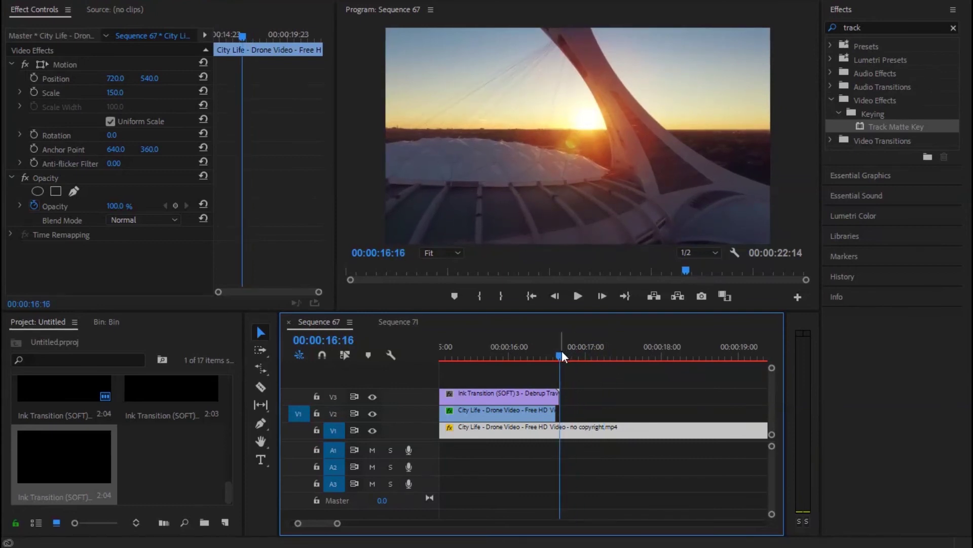
{"action": "key", "text": "Left"}
{"action": "key", "text": "r"}
{"action": "left_click_drag", "start_coordinate": [558, 394], "coordinate": [558, 395]}
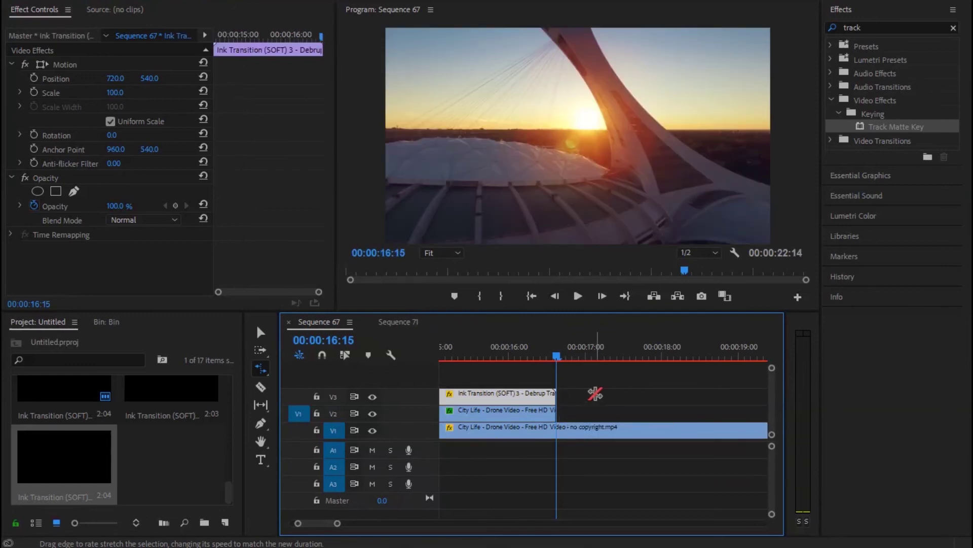
{"action": "key", "text": "v"}
- Preview the stretched transition, then zoom out and return to the sequence start
{"action": "left_click", "coordinate": [526, 347]}
{"action": "key", "text": "space"}
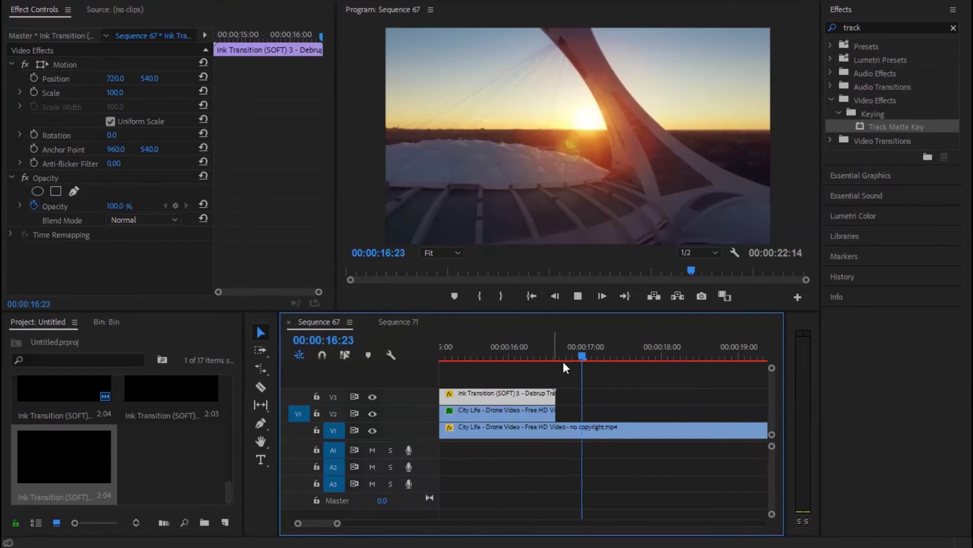
{"action": "left_click", "coordinate": [487, 430]}
{"action": "left_click_drag", "start_coordinate": [338, 524], "coordinate": [418, 525]}
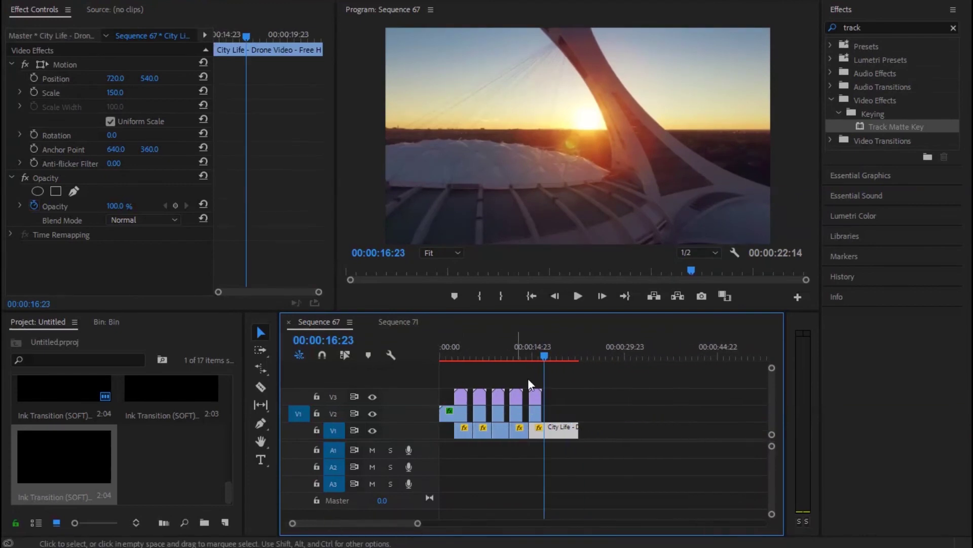
{"action": "key", "text": "Home"}
{"action": "key", "text": "space"}
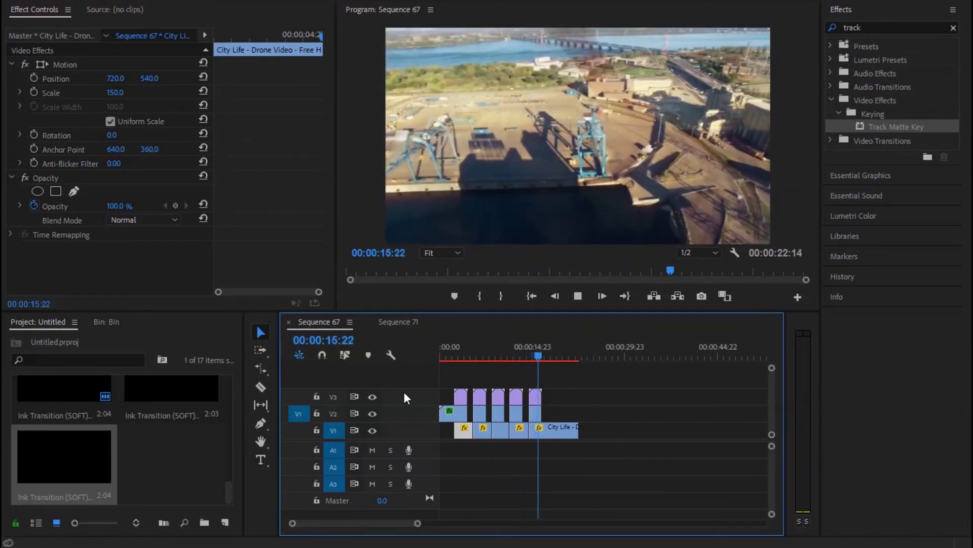
- Cut the final City Life clip at 18:06, delete the remainder, and jump to the start
{"action": "left_click", "coordinate": [563, 429]}
{"action": "key", "text": "space"}
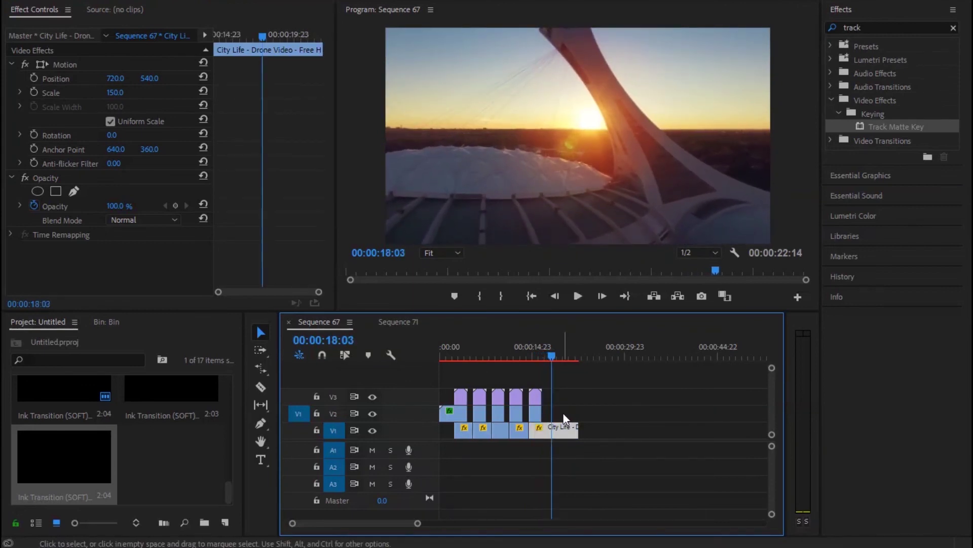
{"action": "key", "text": "Right"}
{"action": "key", "text": "Right"}
{"action": "key", "text": "Right"}
{"action": "key", "text": "ctrl+k"}
{"action": "left_click", "coordinate": [561, 436]}
{"action": "key", "text": "Delete"}
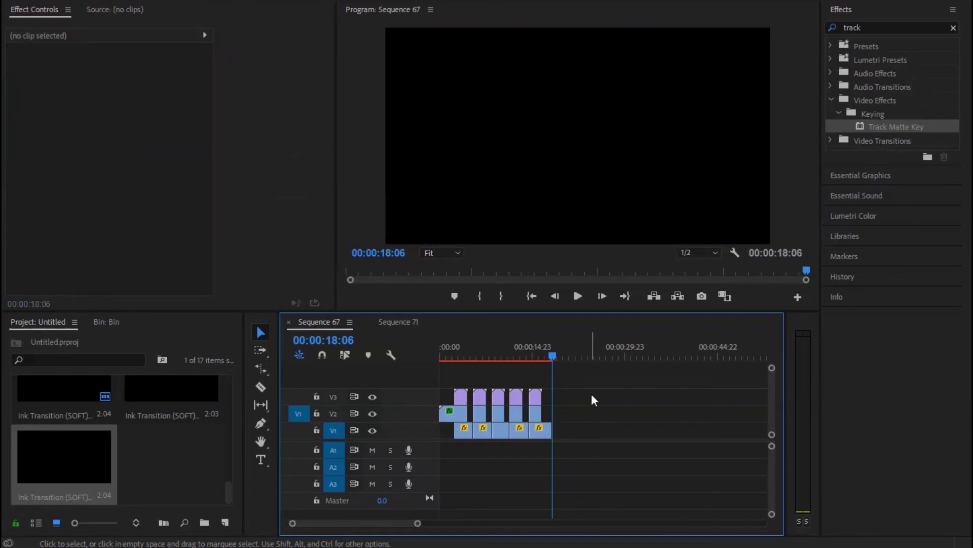
{"action": "key", "text": "Home"}
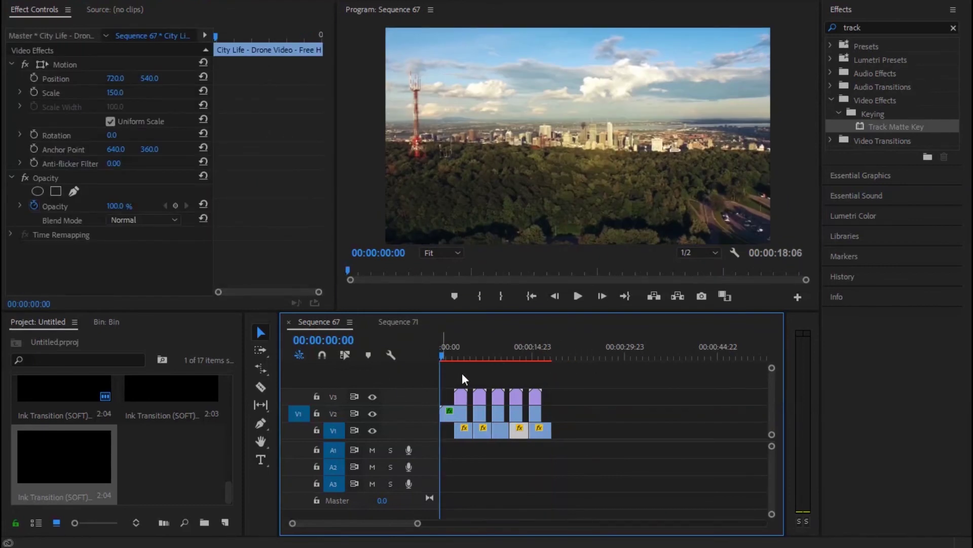